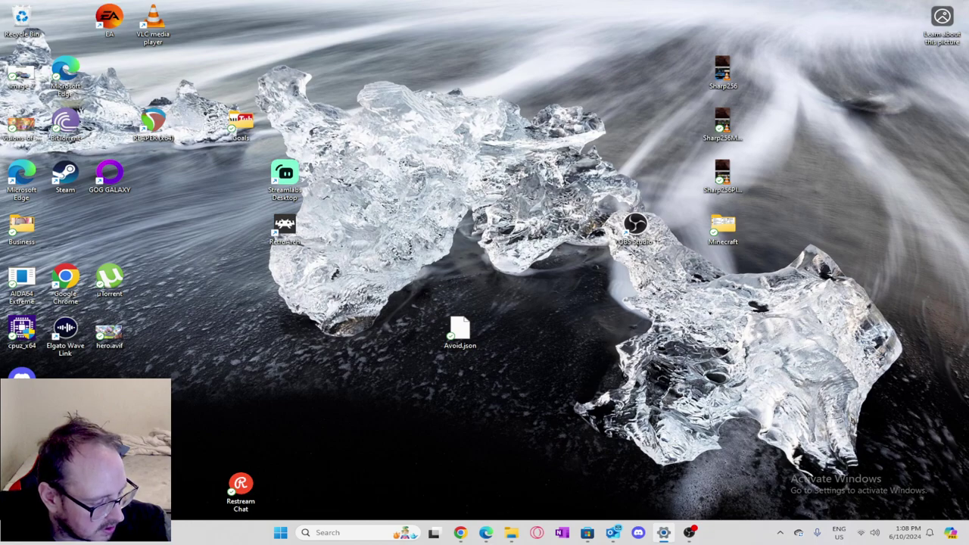
- Try signing in to Microsoft Store with another listed account, which ends in an account error
{"action": "left_click", "coordinate": [586, 532]}
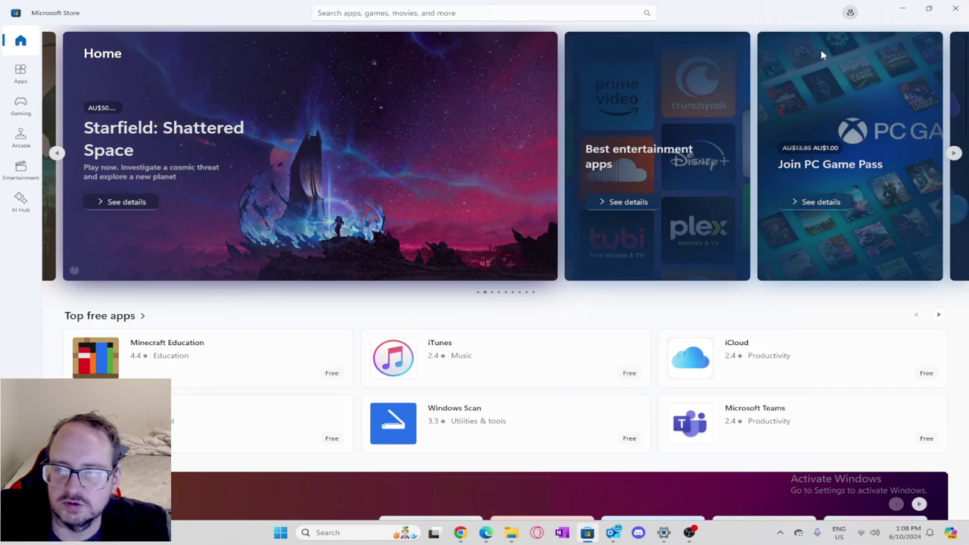
{"action": "left_click", "coordinate": [850, 12]}
{"action": "left_click", "coordinate": [727, 32]}
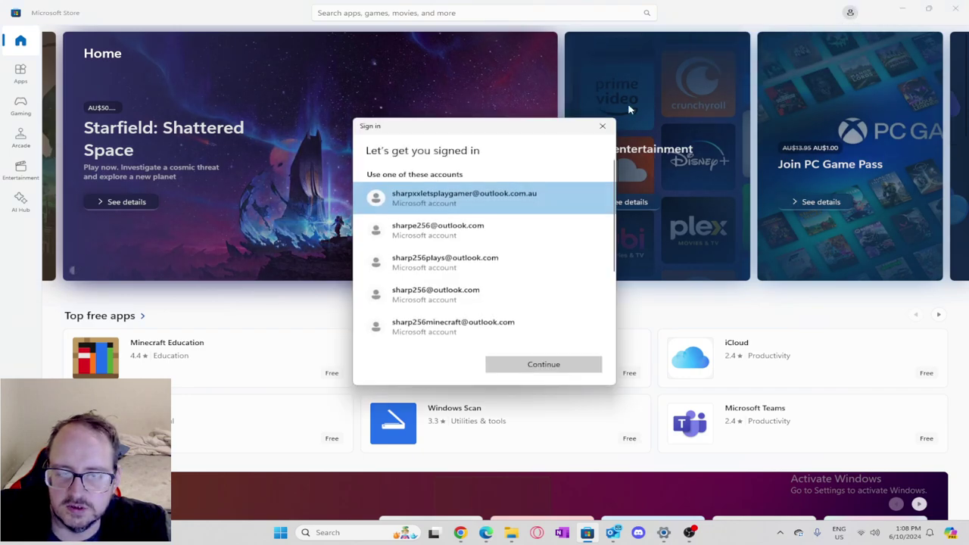
{"action": "left_click", "coordinate": [454, 229]}
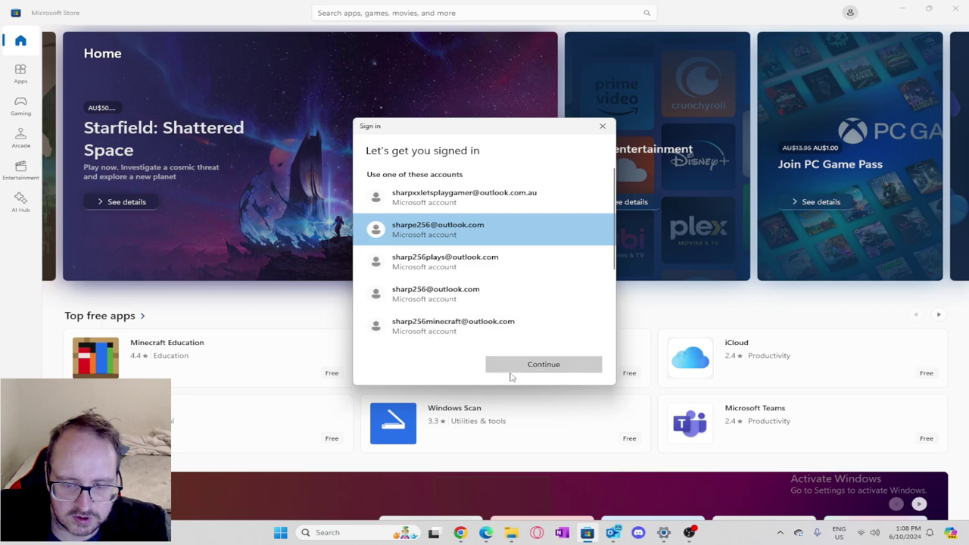
{"action": "left_click", "coordinate": [543, 364]}
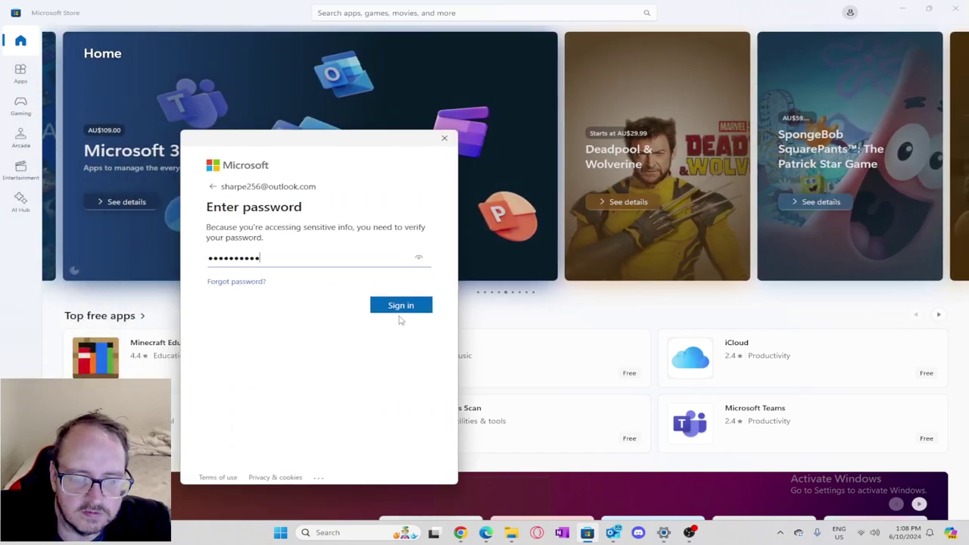
{"action": "left_click", "coordinate": [400, 305]}
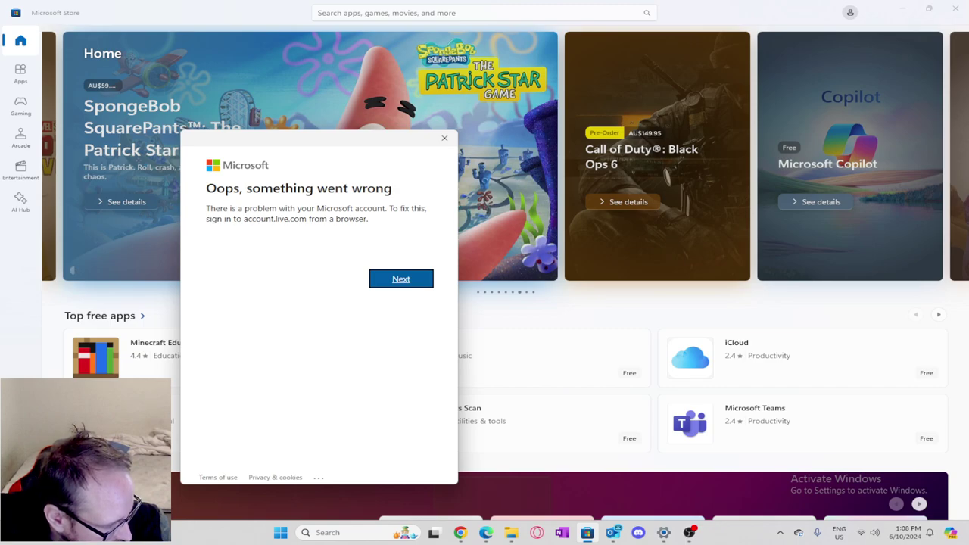
- Switch back to the Store and dismiss the 'Oops, something went wrong' error with Next
{"action": "key", "text": "alt+Tab"}
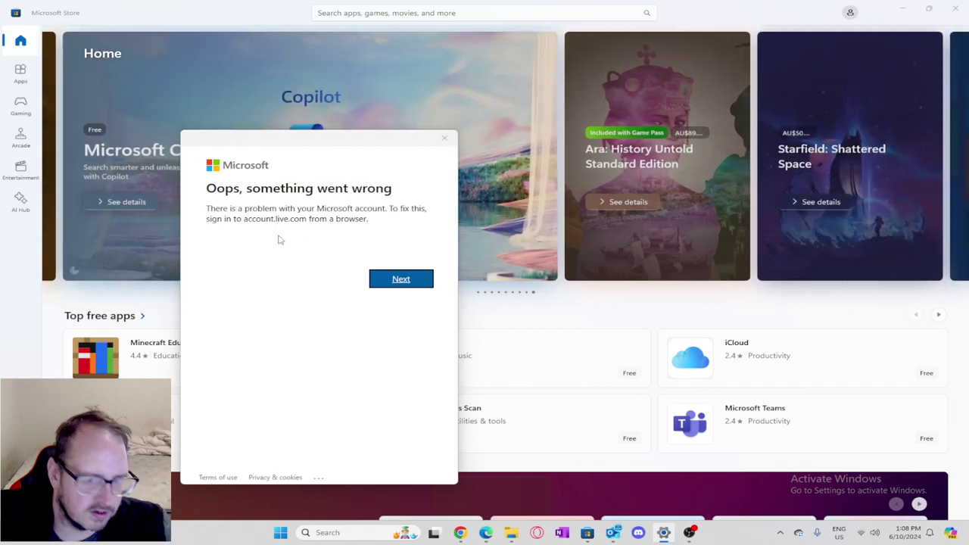
{"action": "left_click", "coordinate": [401, 278]}
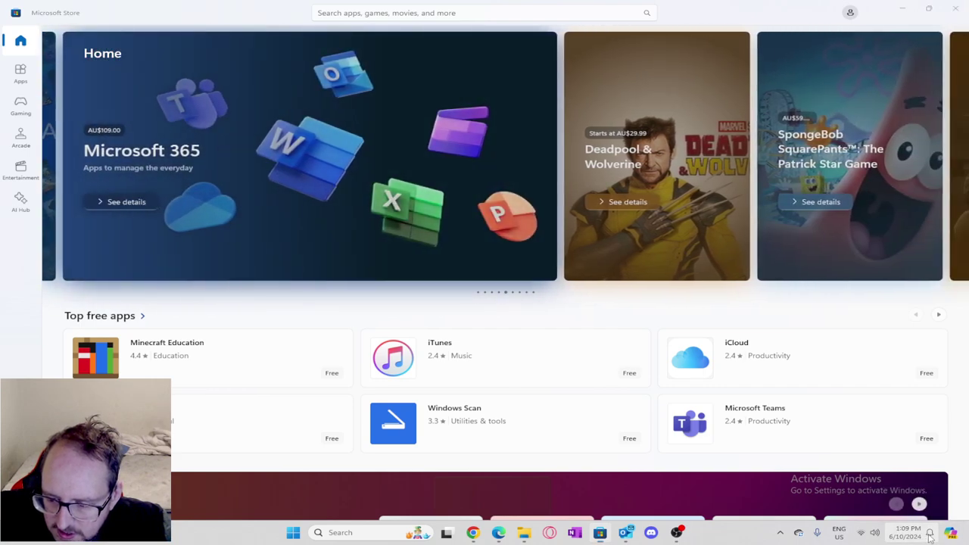
{"action": "left_click", "coordinate": [908, 532]}
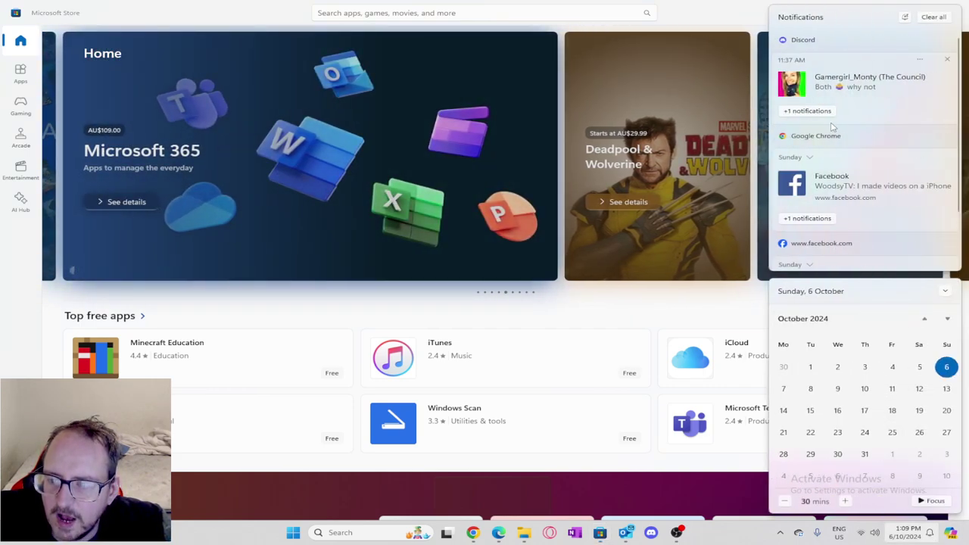
{"action": "scroll", "coordinate": [837, 121], "scroll_direction": "down", "scroll_amount": 2}
{"action": "scroll", "coordinate": [836, 121], "scroll_direction": "up", "scroll_amount": 2}
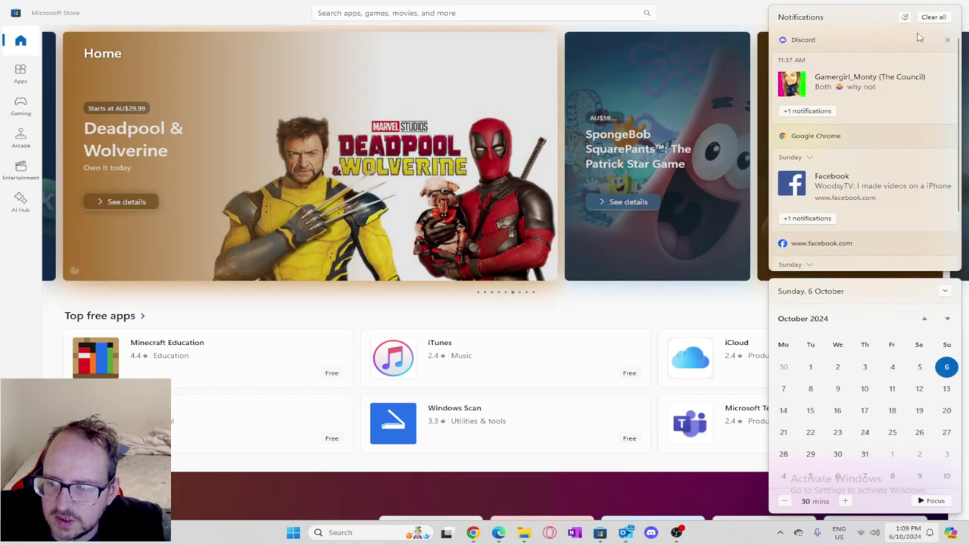
{"action": "left_click", "coordinate": [919, 38]}
{"action": "left_click", "coordinate": [920, 40]}
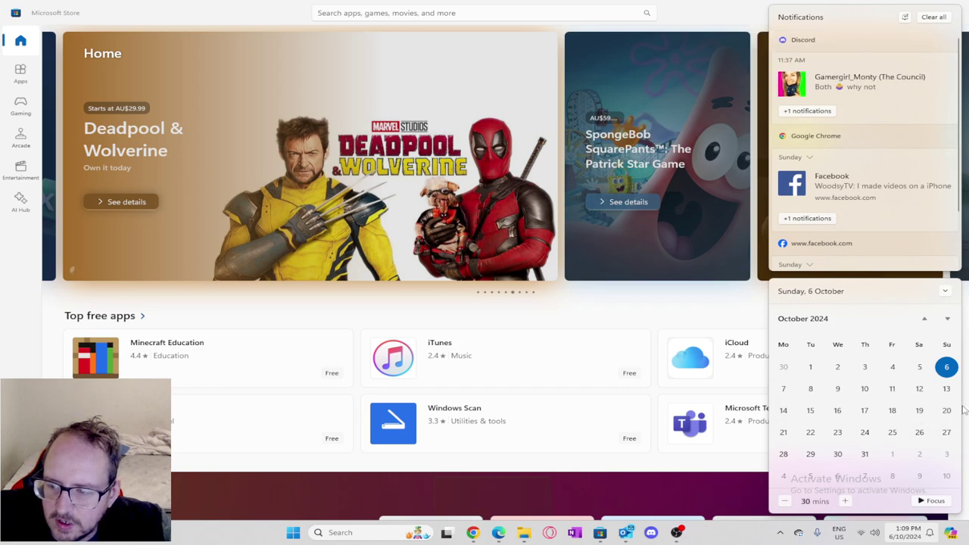
{"action": "left_click", "coordinate": [945, 292]}
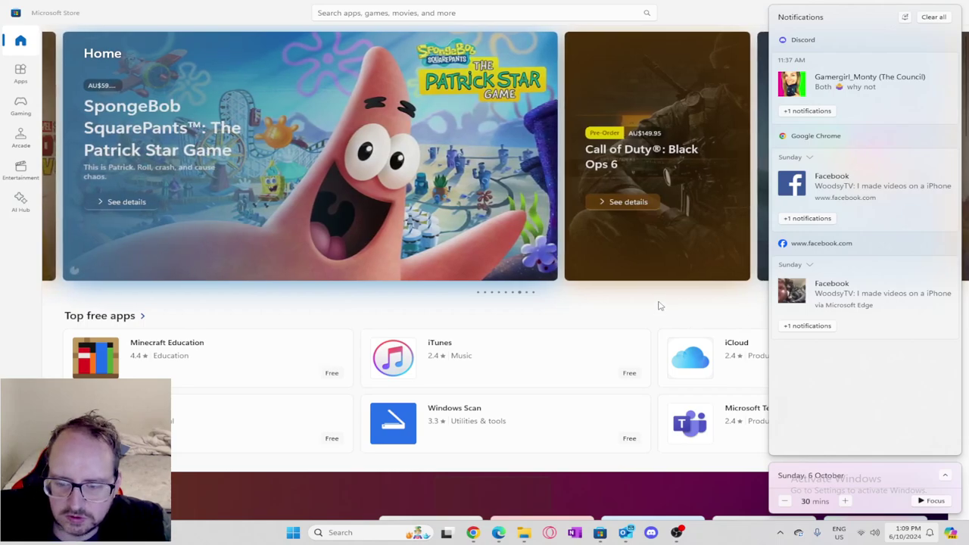
{"action": "left_click", "coordinate": [658, 302]}
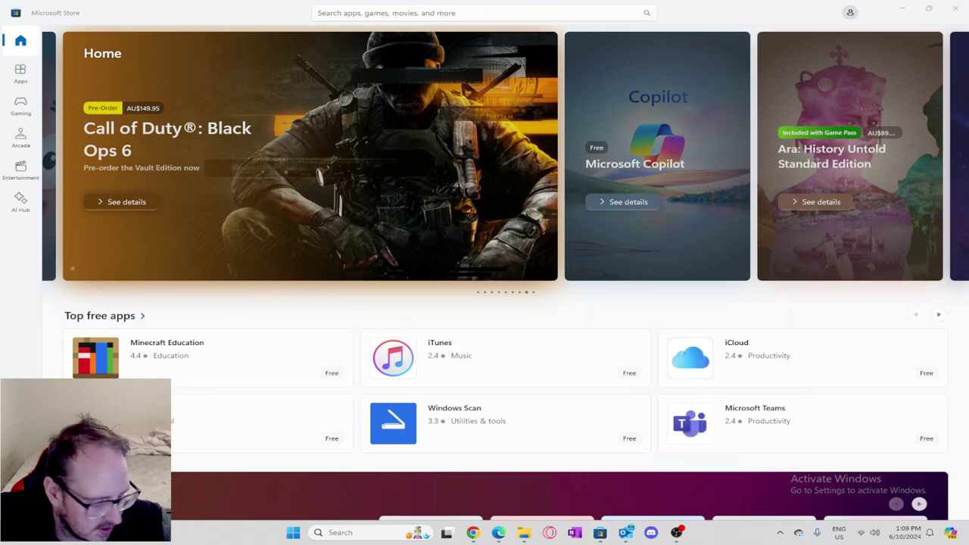
- Launch Settings from Windows search with 'sett' and maximize its window
{"action": "key", "text": "super"}
{"action": "type", "text": "sett"}
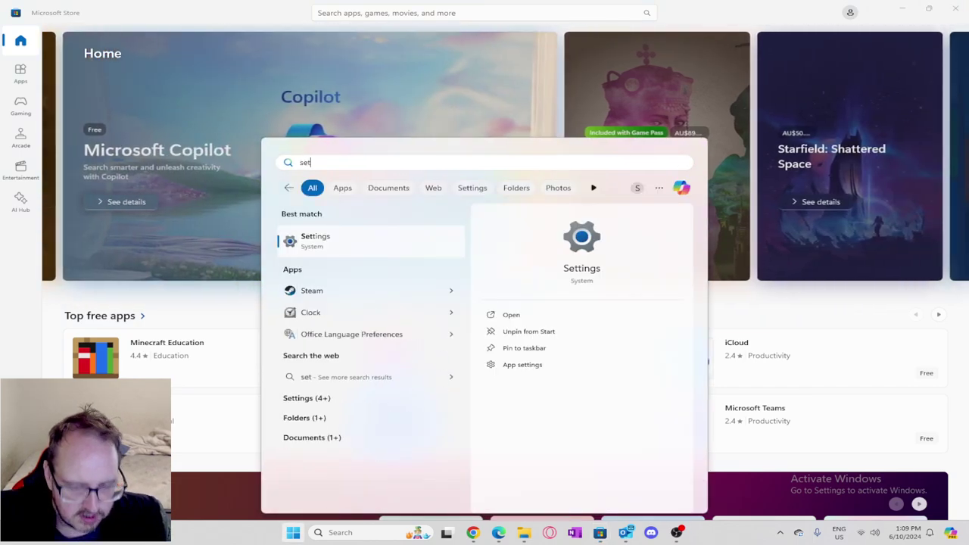
{"action": "key", "text": "Return"}
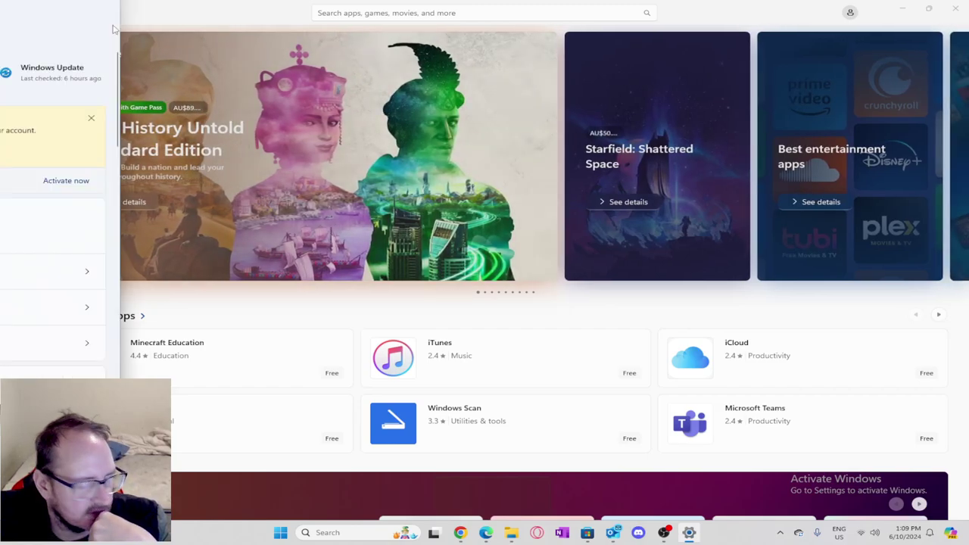
{"action": "left_click_drag", "start_coordinate": [210, 37], "coordinate": [587, 72]}
{"action": "double_click", "coordinate": [587, 71]}
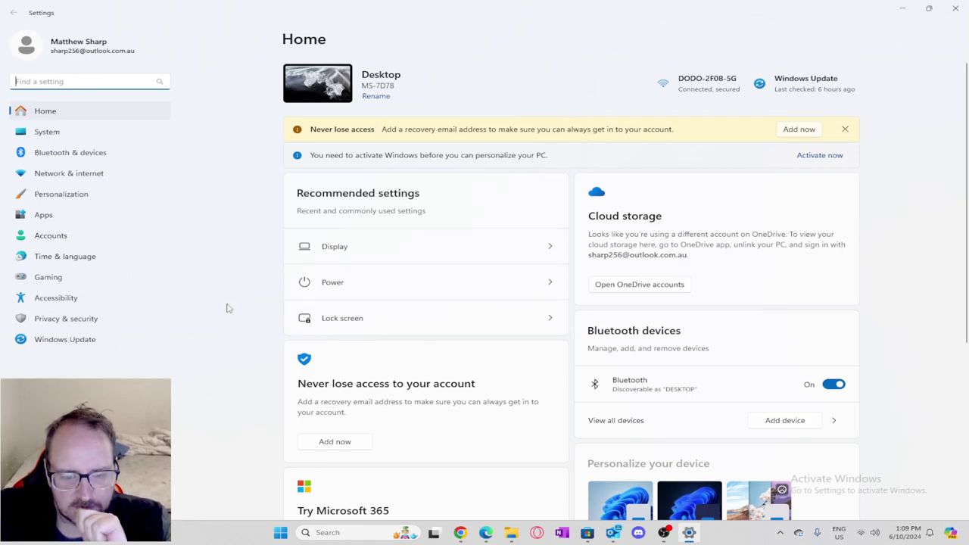
{"action": "scroll", "coordinate": [203, 272], "scroll_direction": "down", "scroll_amount": 1}
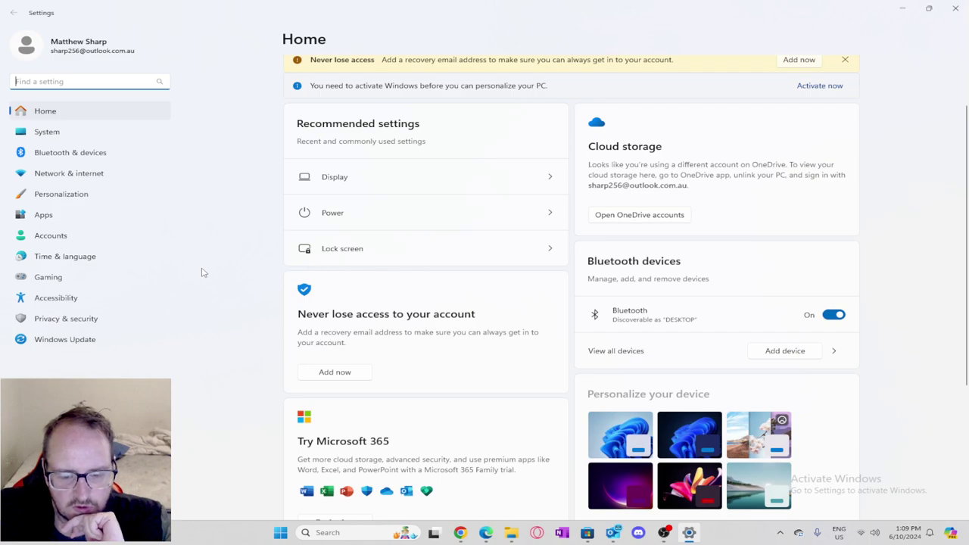
{"action": "scroll", "coordinate": [203, 272], "scroll_direction": "down", "scroll_amount": 2}
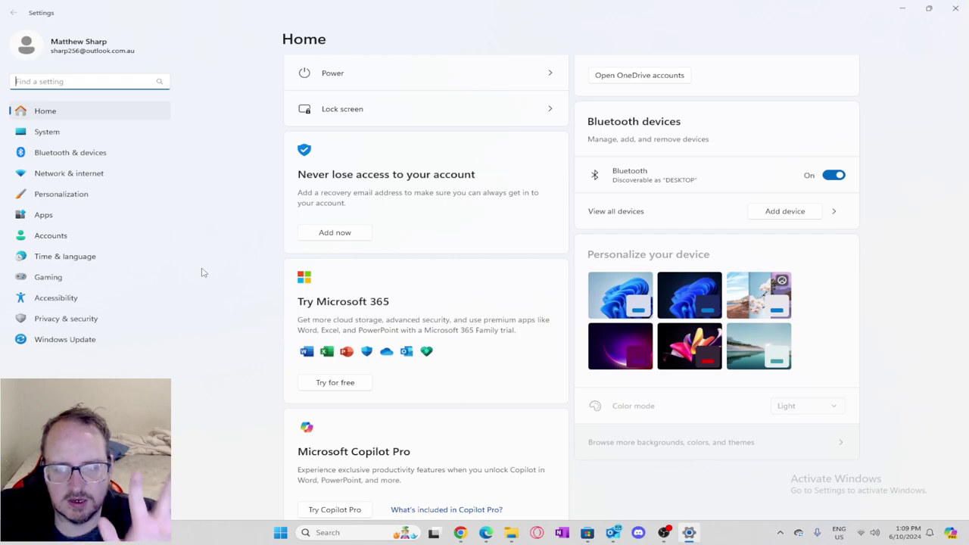
{"action": "scroll", "coordinate": [203, 272], "scroll_direction": "up", "scroll_amount": 3}
{"action": "scroll", "coordinate": [203, 271], "scroll_direction": "up", "scroll_amount": 3}
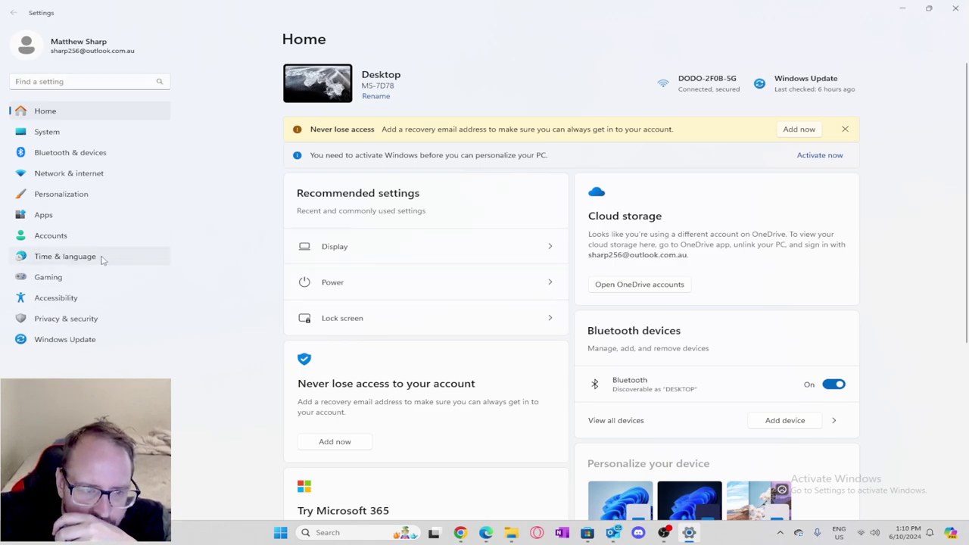
- Open Accounts > Your info, close the Verify prompt, and launch online account management
{"action": "left_click", "coordinate": [51, 235]}
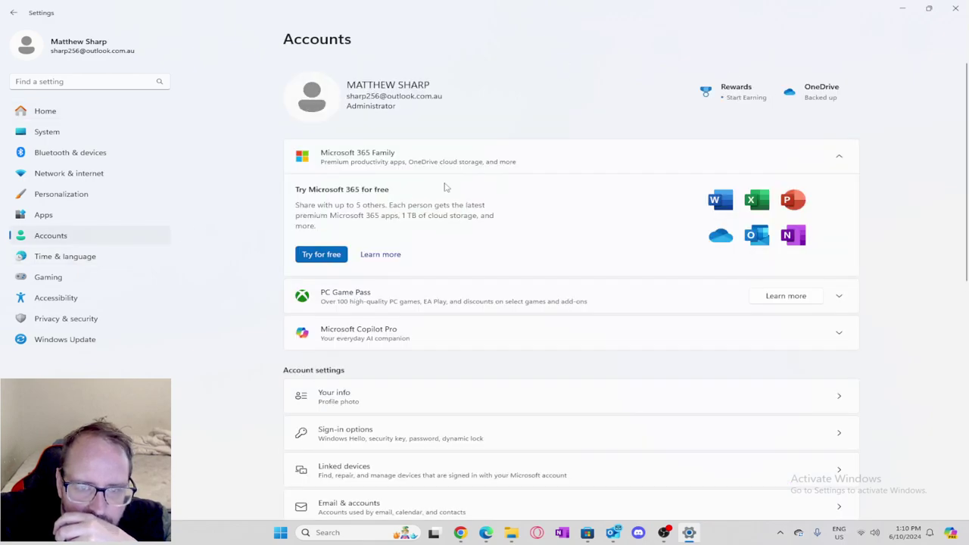
{"action": "scroll", "coordinate": [551, 215], "scroll_direction": "down", "scroll_amount": 1}
{"action": "scroll", "coordinate": [550, 214], "scroll_direction": "down", "scroll_amount": 1}
{"action": "left_click", "coordinate": [457, 257]}
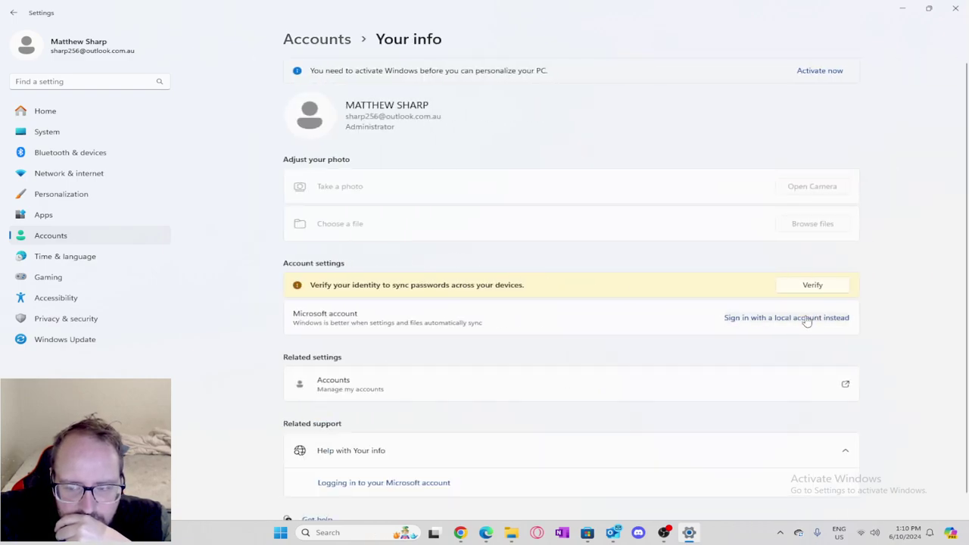
{"action": "left_click", "coordinate": [812, 286]}
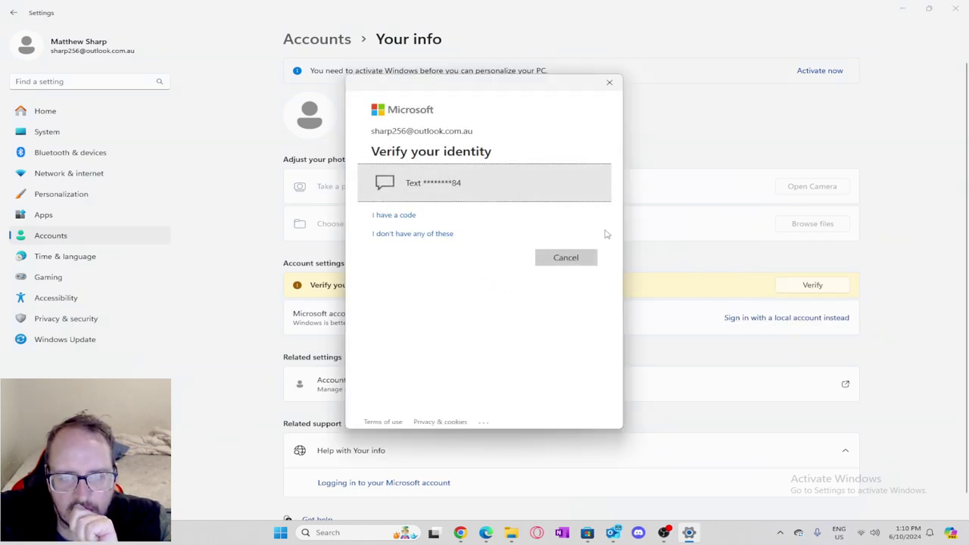
{"action": "left_click", "coordinate": [607, 85]}
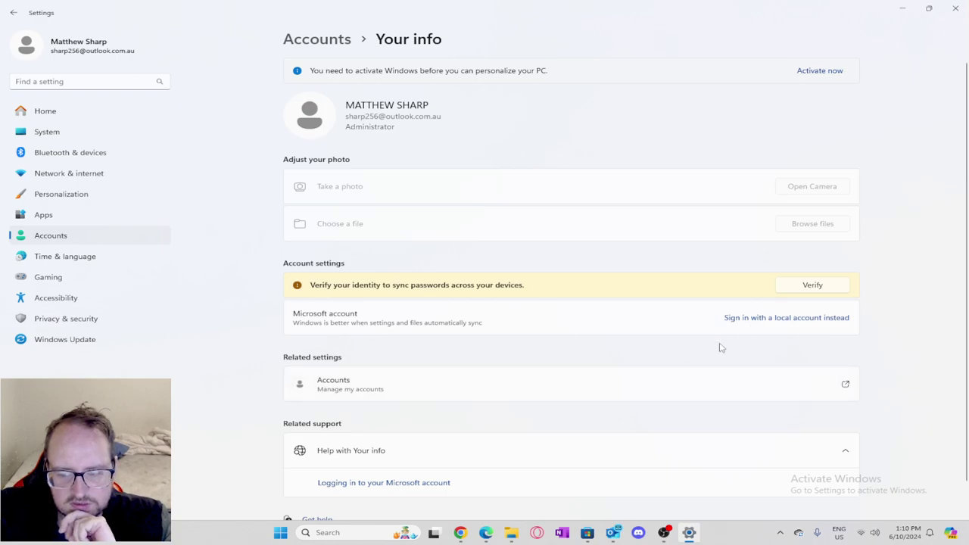
{"action": "left_click", "coordinate": [361, 391]}
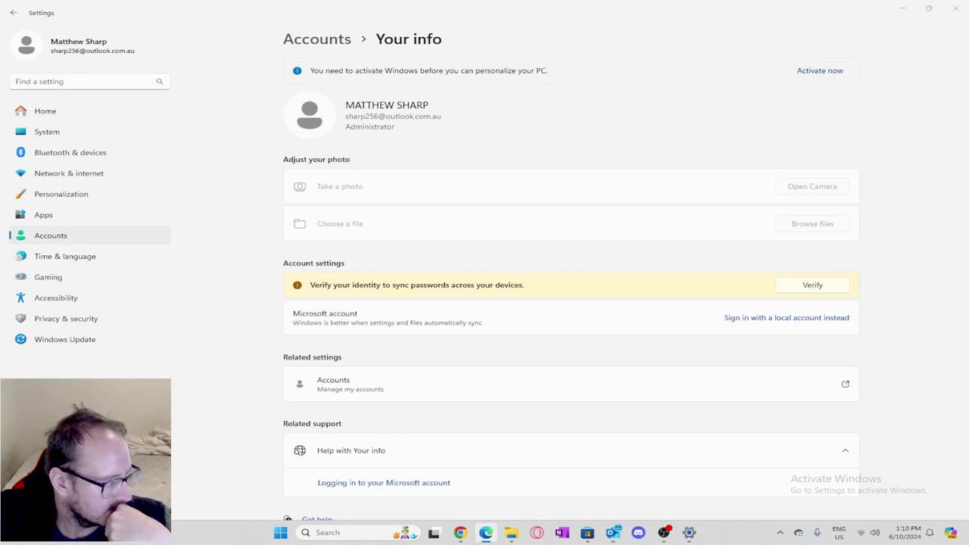
- Maximize the Microsoft account web page to review it, then minimize the browser
{"action": "left_click", "coordinate": [845, 384]}
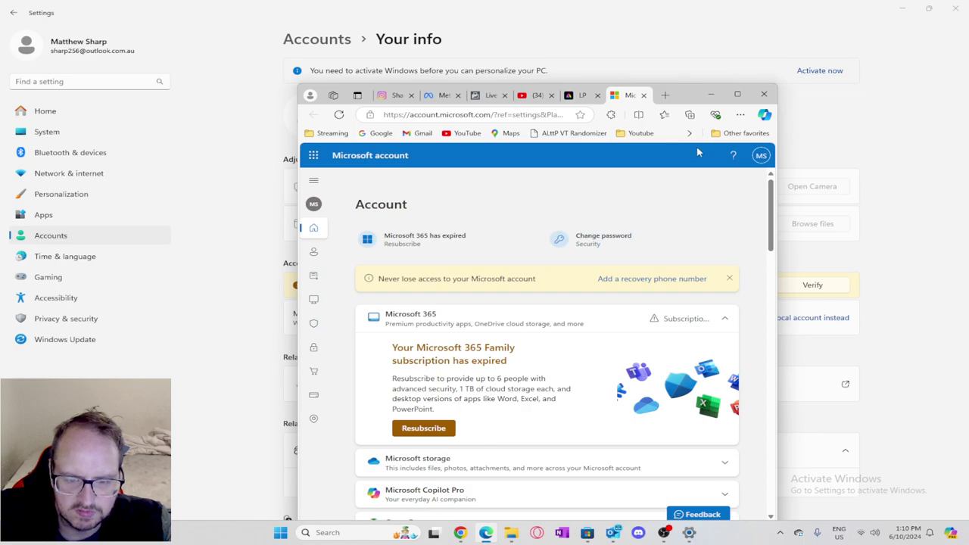
{"action": "left_click", "coordinate": [737, 94]}
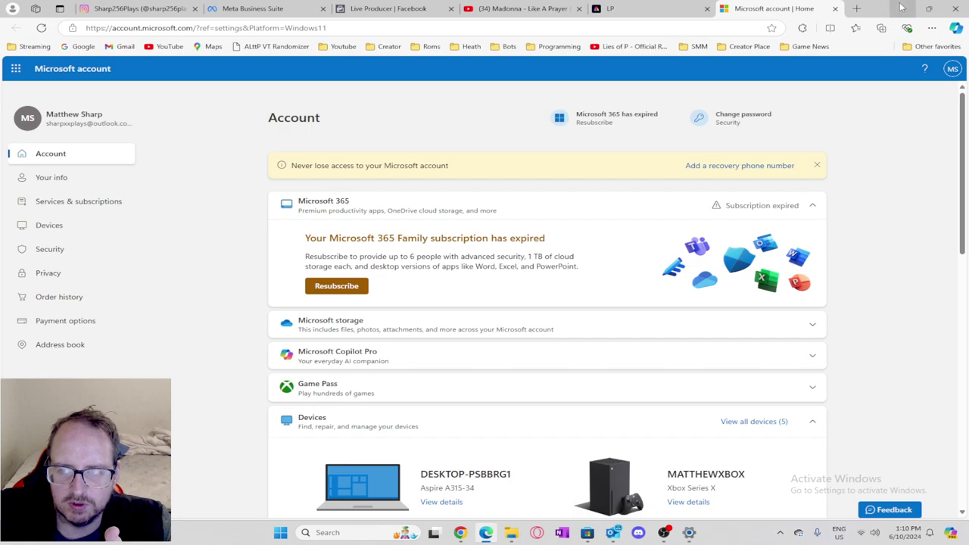
{"action": "left_click", "coordinate": [901, 7]}
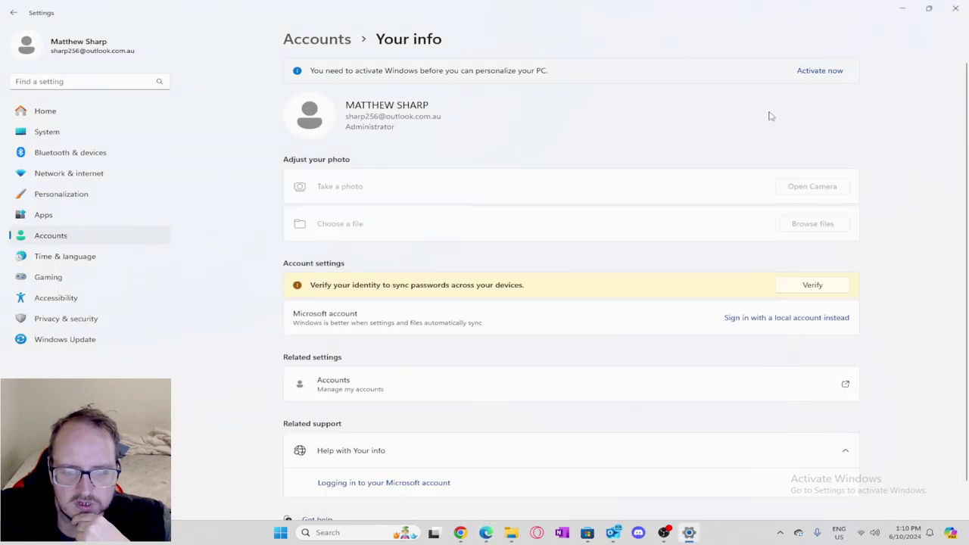
{"action": "scroll", "coordinate": [703, 241], "scroll_direction": "down", "scroll_amount": 2}
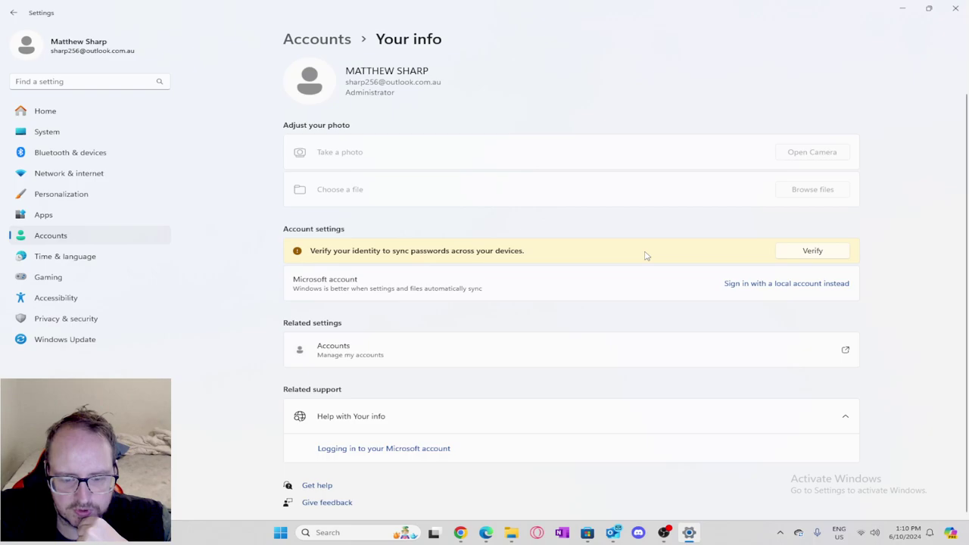
{"action": "scroll", "coordinate": [424, 363], "scroll_direction": "up", "scroll_amount": 2}
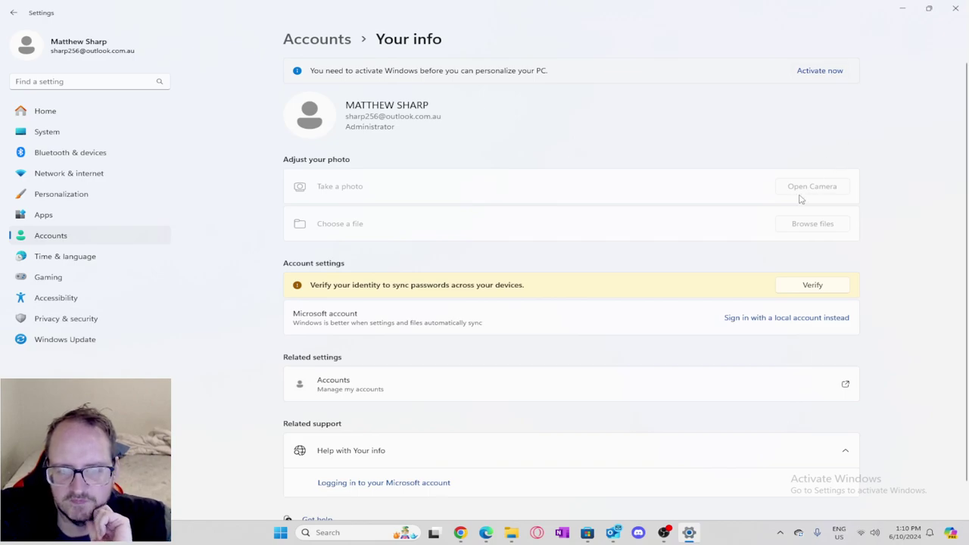
{"action": "left_click", "coordinate": [812, 286]}
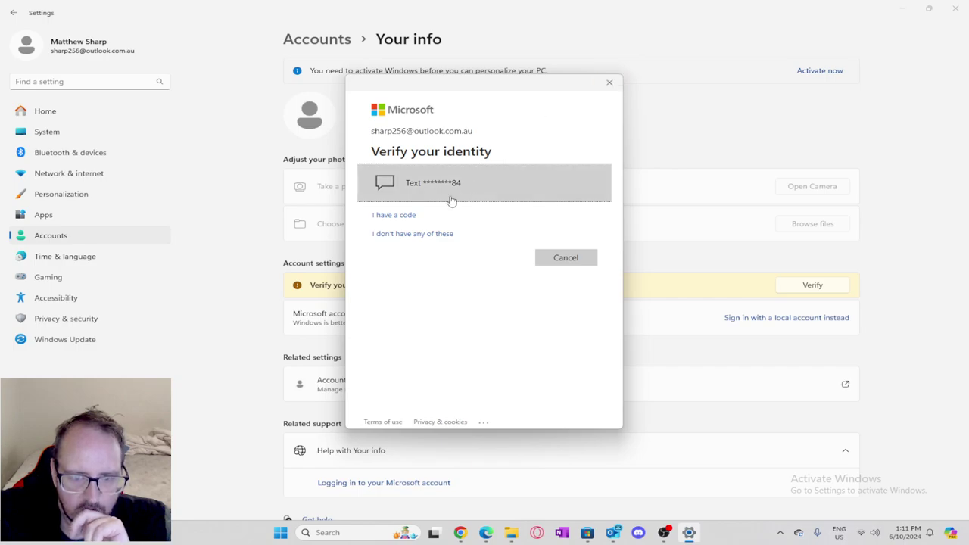
{"action": "left_click", "coordinate": [443, 234]}
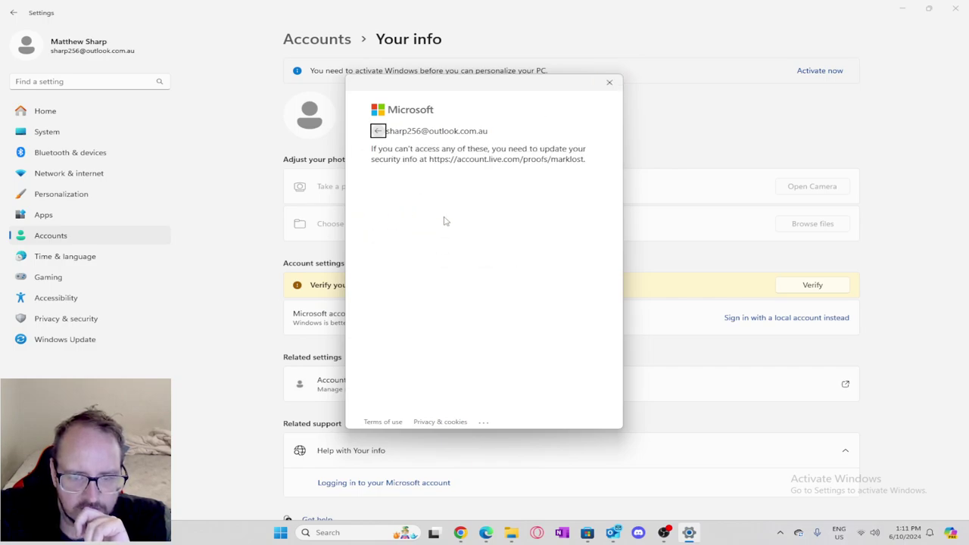
{"action": "left_click", "coordinate": [609, 82]}
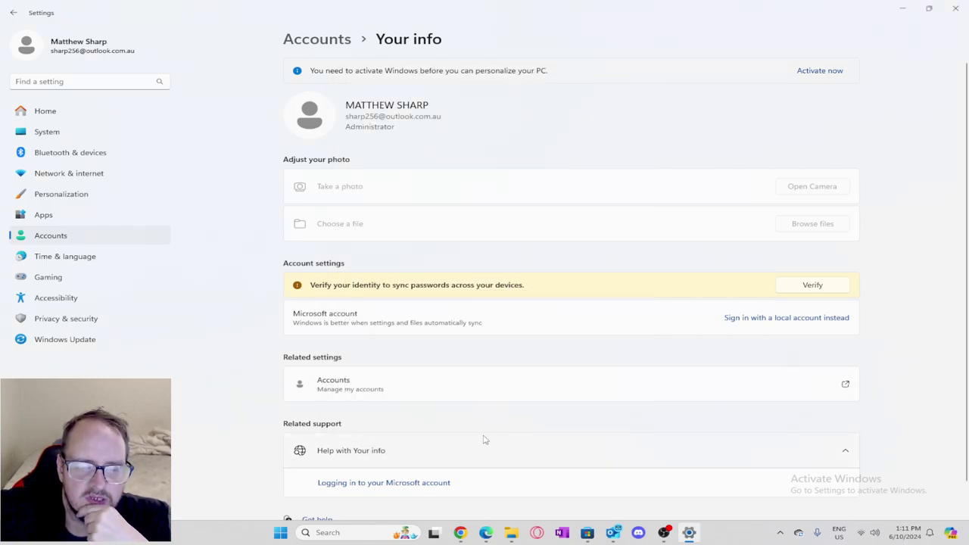
{"action": "left_click", "coordinate": [387, 391]}
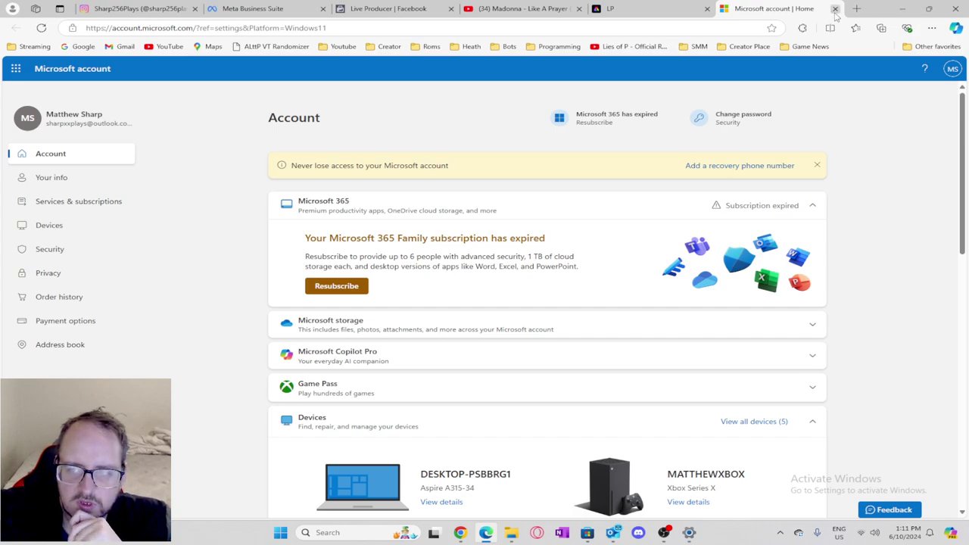
{"action": "left_click", "coordinate": [834, 8]}
{"action": "left_click", "coordinate": [902, 9]}
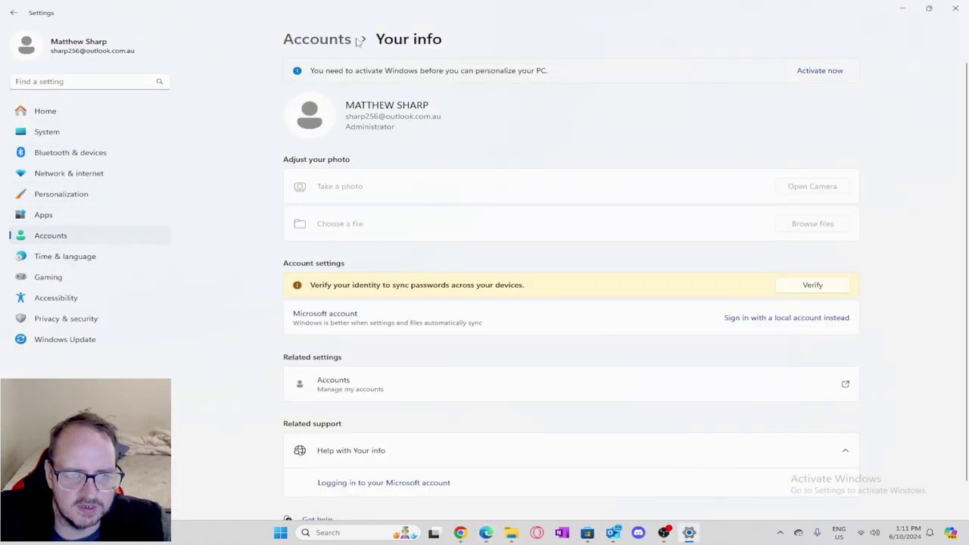
- View Sign-in options and its online help article, then return to the Accounts page
{"action": "left_click", "coordinate": [317, 38]}
{"action": "scroll", "coordinate": [347, 271], "scroll_direction": "down", "scroll_amount": 3}
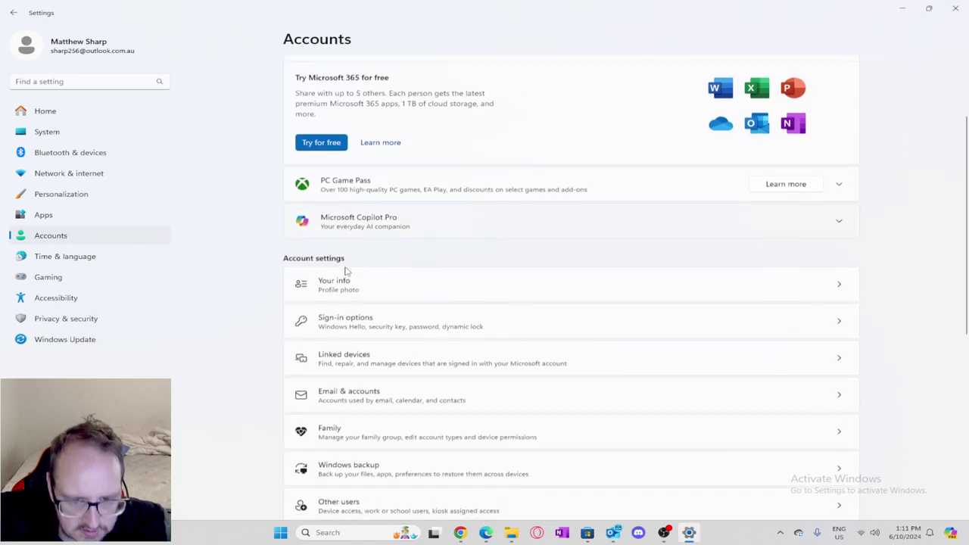
{"action": "left_click", "coordinate": [346, 291]}
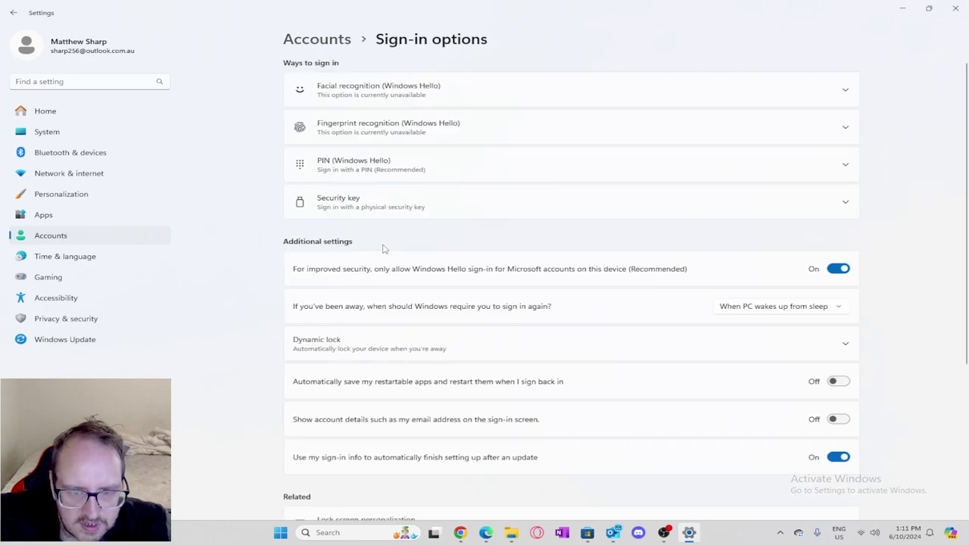
{"action": "scroll", "coordinate": [424, 185], "scroll_direction": "down", "scroll_amount": 2}
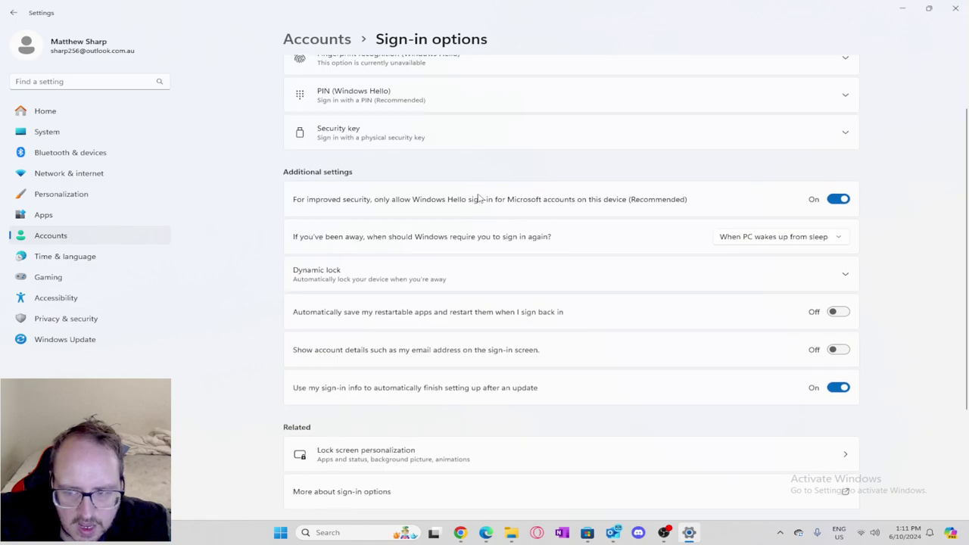
{"action": "scroll", "coordinate": [562, 291], "scroll_direction": "down", "scroll_amount": 1}
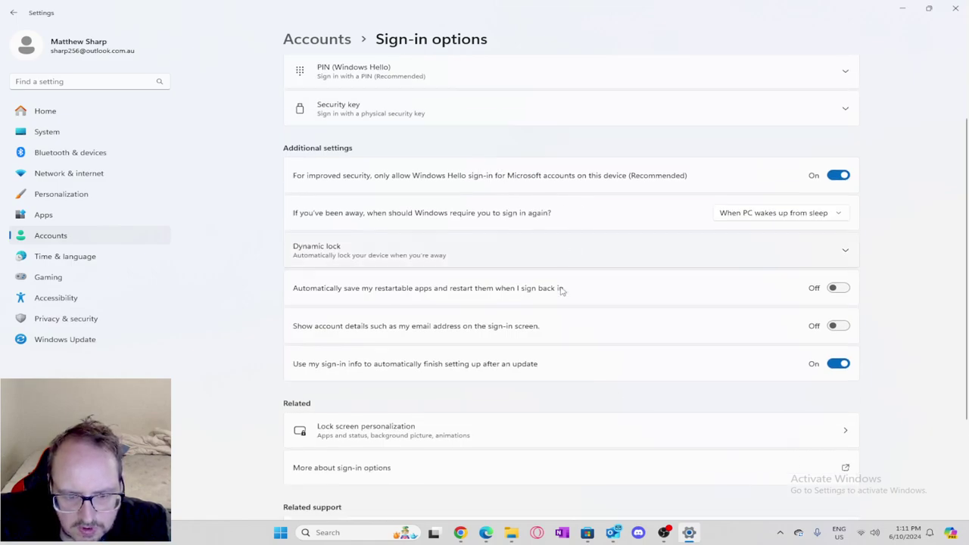
{"action": "scroll", "coordinate": [562, 291], "scroll_direction": "down", "scroll_amount": 2}
{"action": "scroll", "coordinate": [561, 291], "scroll_direction": "down", "scroll_amount": 1}
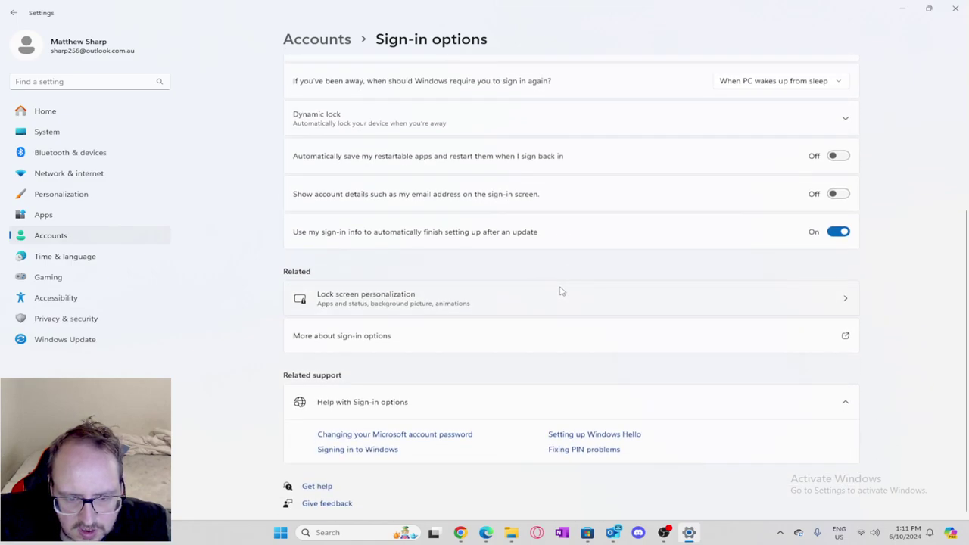
{"action": "left_click", "coordinate": [407, 347]}
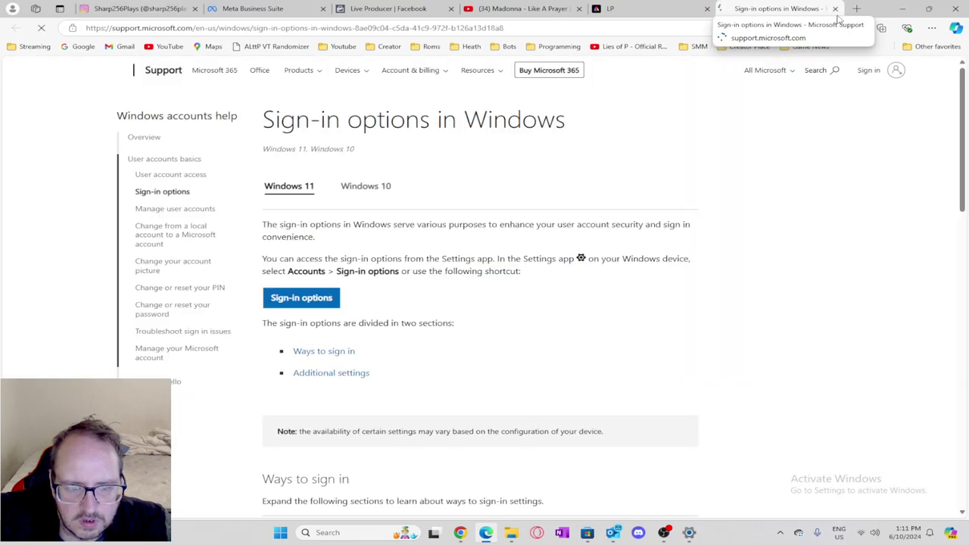
{"action": "left_click", "coordinate": [902, 9]}
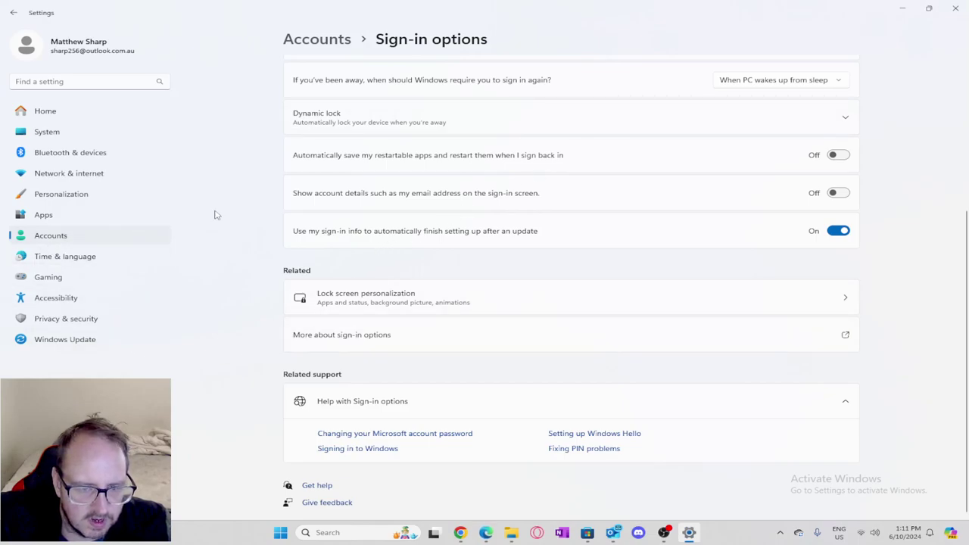
{"action": "left_click", "coordinate": [341, 42]}
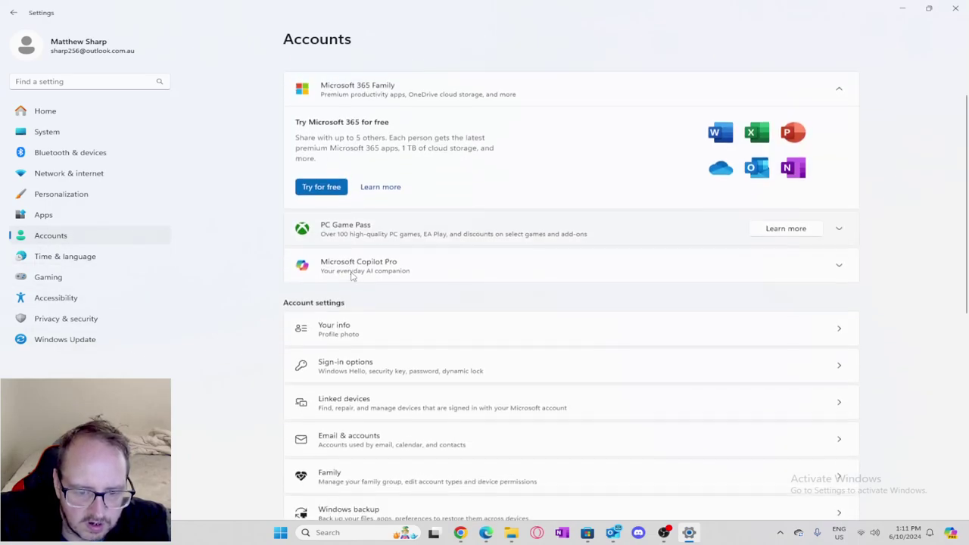
{"action": "scroll", "coordinate": [352, 275], "scroll_direction": "down", "scroll_amount": 2}
{"action": "scroll", "coordinate": [354, 346], "scroll_direction": "down", "scroll_amount": 2}
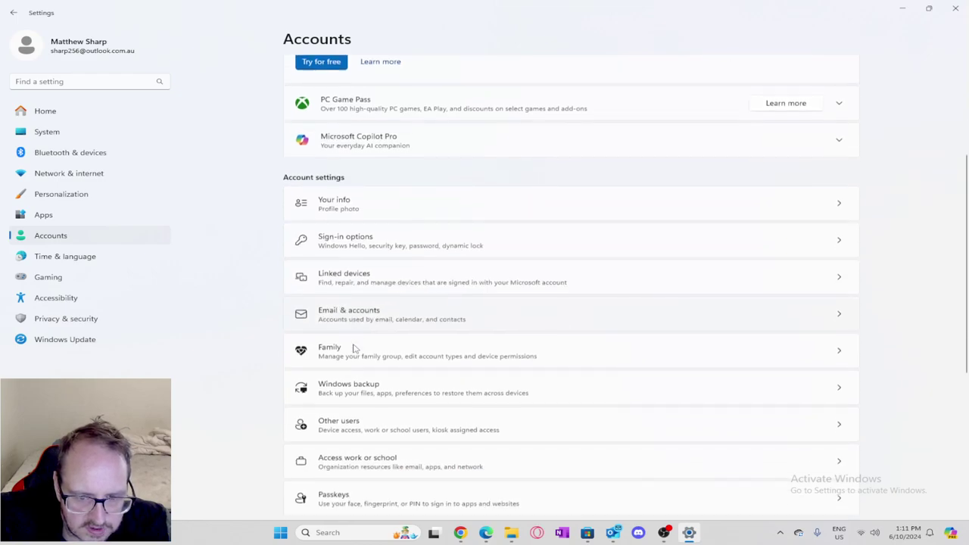
- Open Email & accounts and remove the third Microsoft account
{"action": "left_click", "coordinate": [369, 299]}
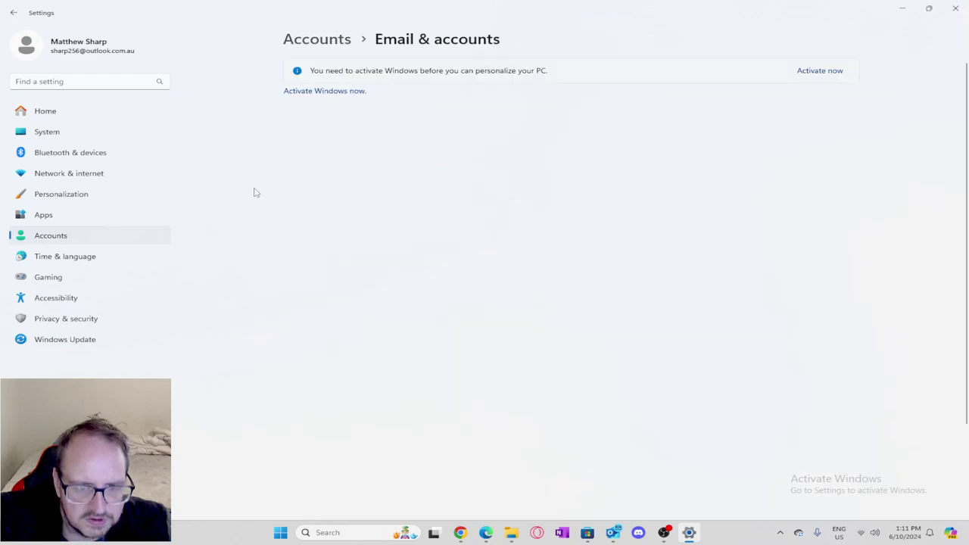
{"action": "scroll", "coordinate": [370, 221], "scroll_direction": "down", "scroll_amount": 2}
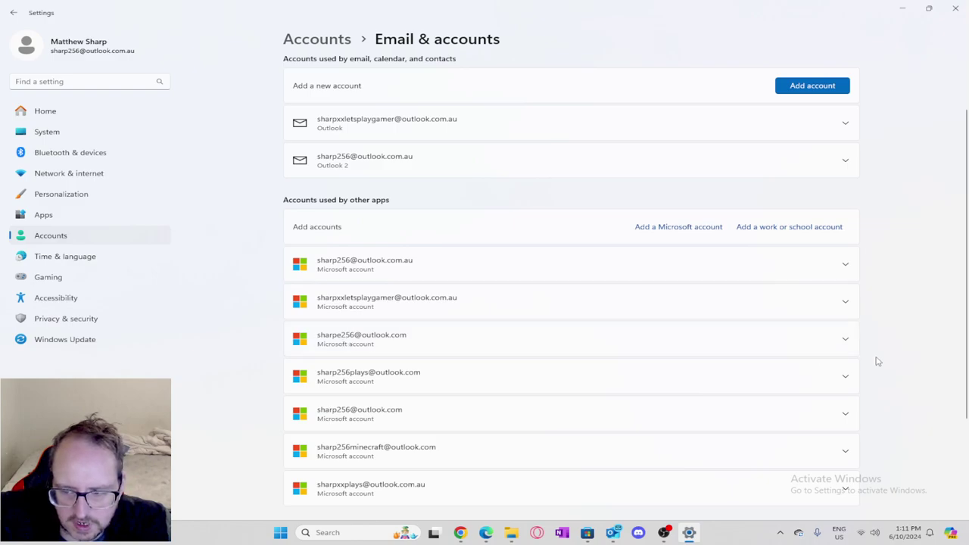
{"action": "left_click", "coordinate": [845, 339]}
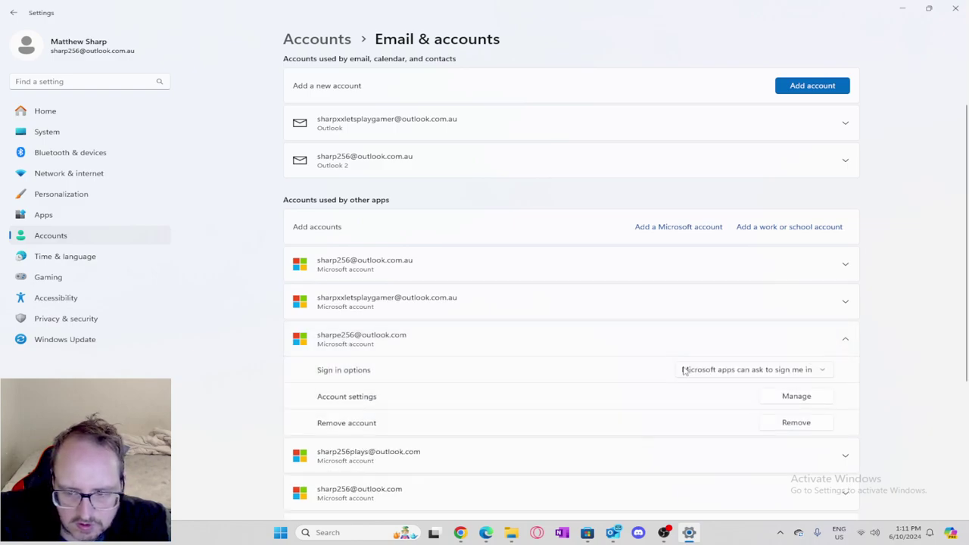
{"action": "scroll", "coordinate": [688, 371], "scroll_direction": "down", "scroll_amount": 2}
{"action": "left_click", "coordinate": [805, 354]}
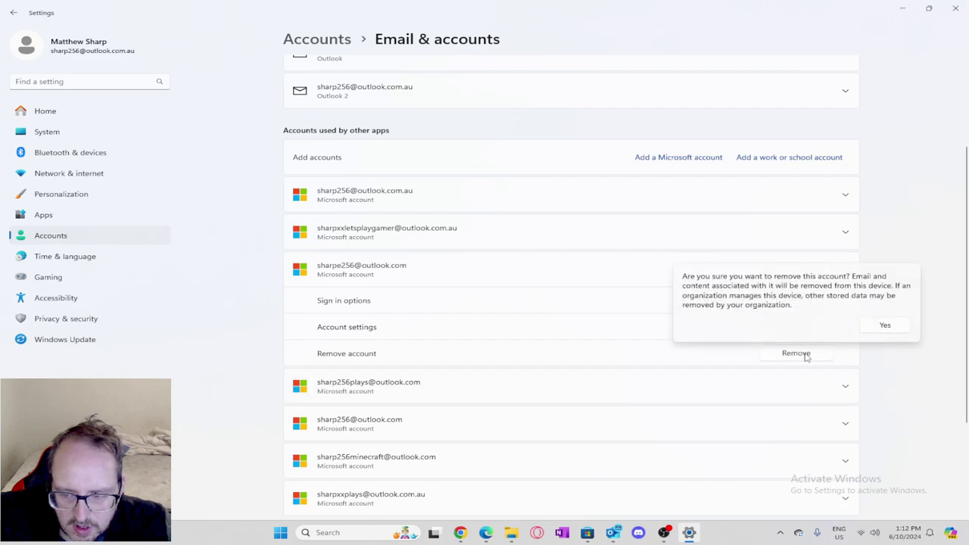
{"action": "left_click", "coordinate": [884, 325]}
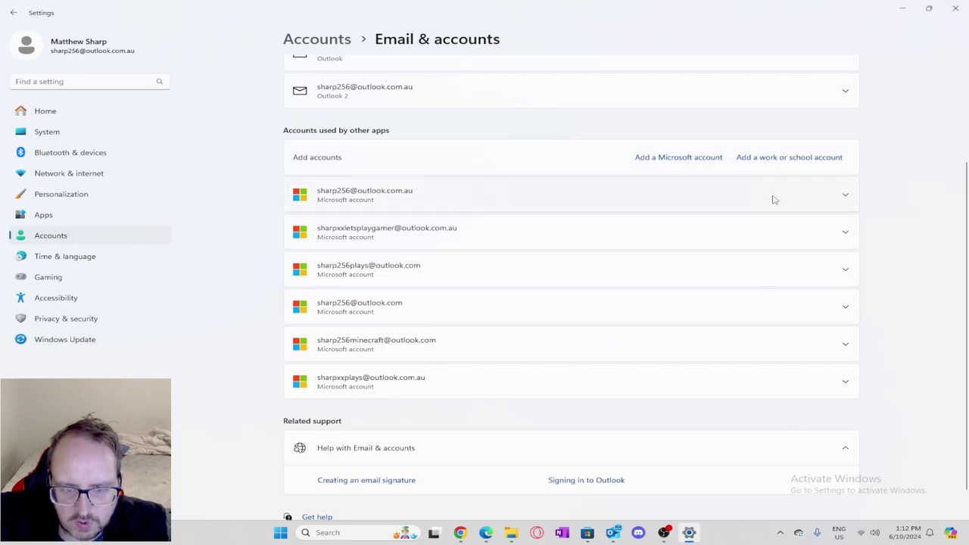
- Remove the second Microsoft account, leaving the main account in place
{"action": "left_click", "coordinate": [845, 195]}
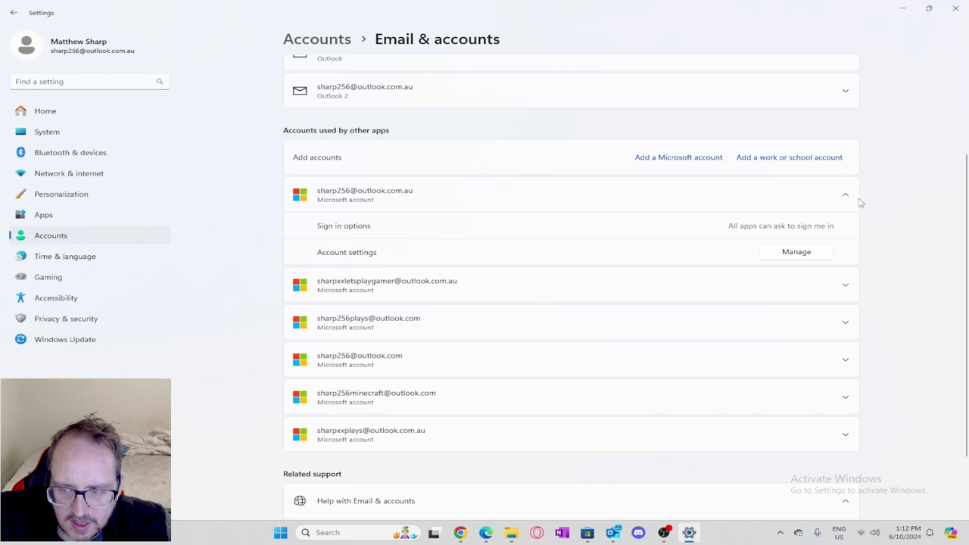
{"action": "left_click", "coordinate": [845, 195]}
{"action": "scroll", "coordinate": [882, 207], "scroll_direction": "up", "scroll_amount": 5}
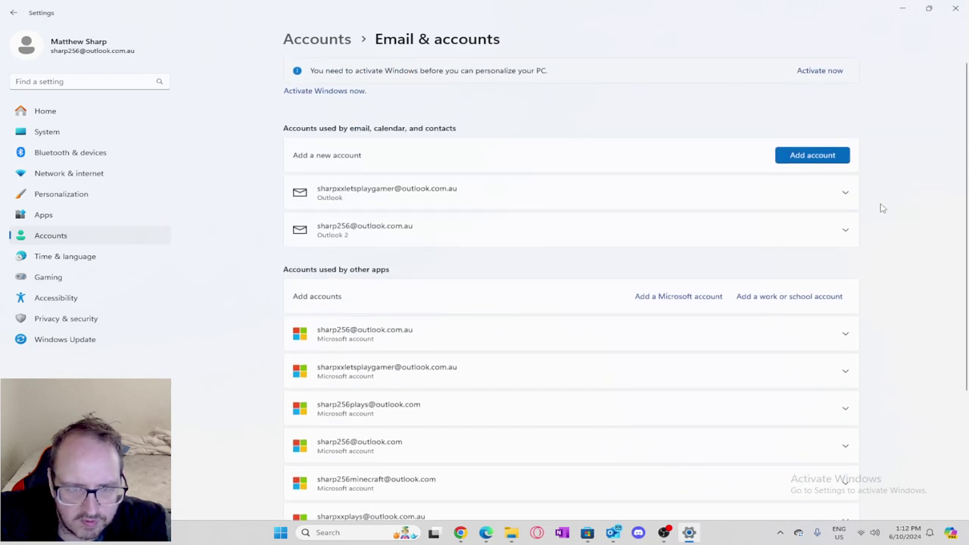
{"action": "scroll", "coordinate": [587, 277], "scroll_direction": "down", "scroll_amount": 2}
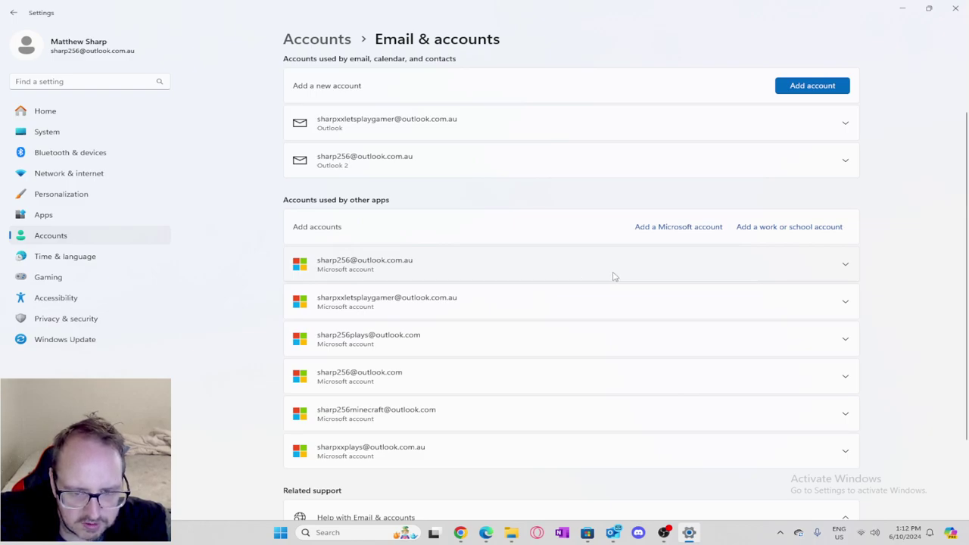
{"action": "left_click", "coordinate": [845, 301]}
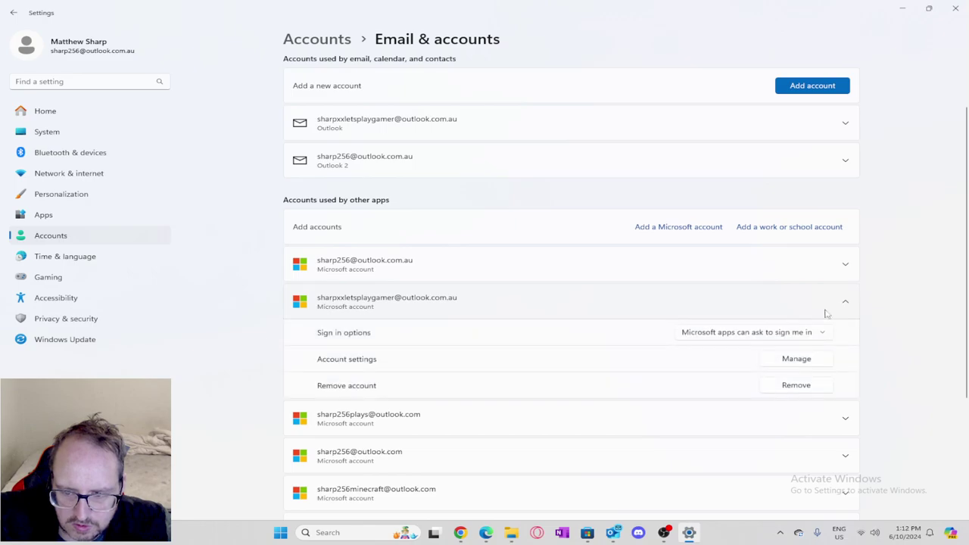
{"action": "left_click", "coordinate": [785, 385]}
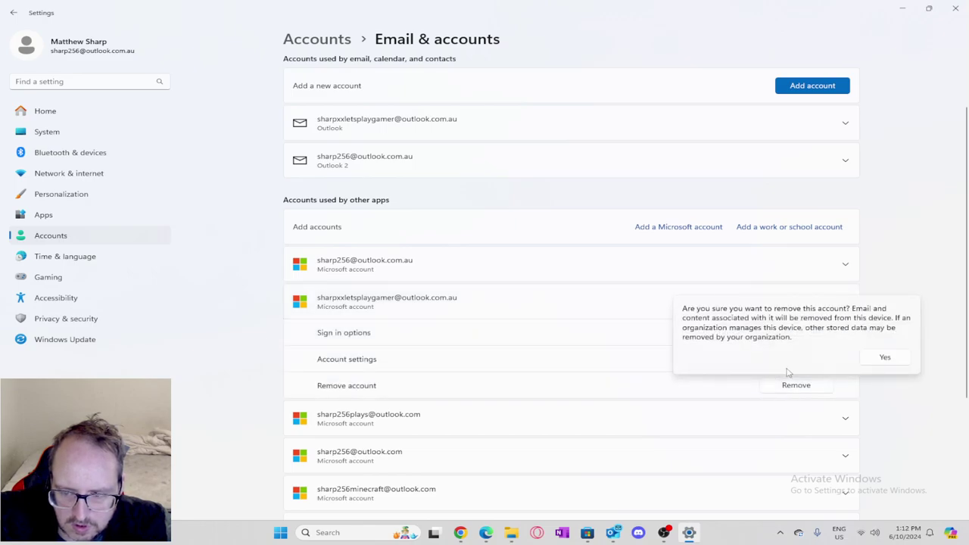
{"action": "left_click", "coordinate": [884, 357]}
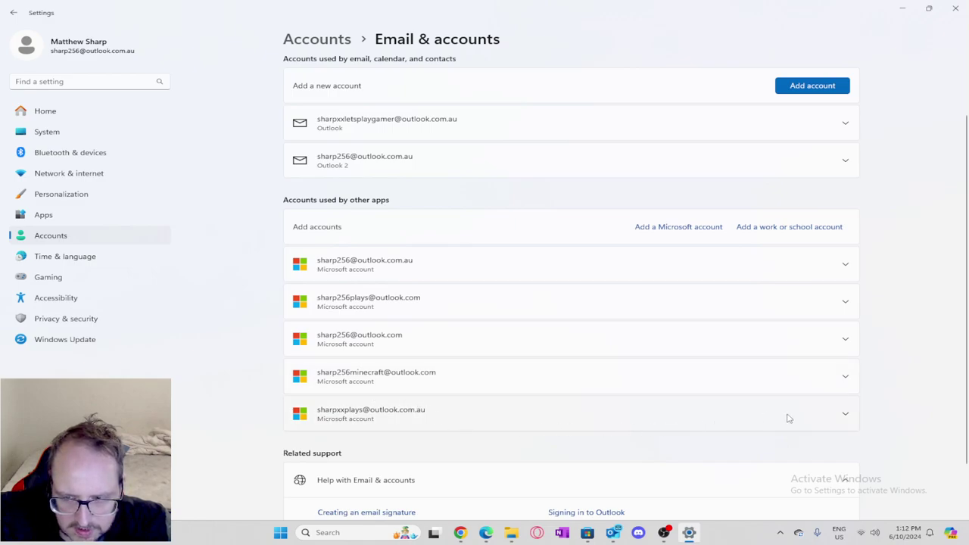
{"action": "left_click", "coordinate": [844, 414]}
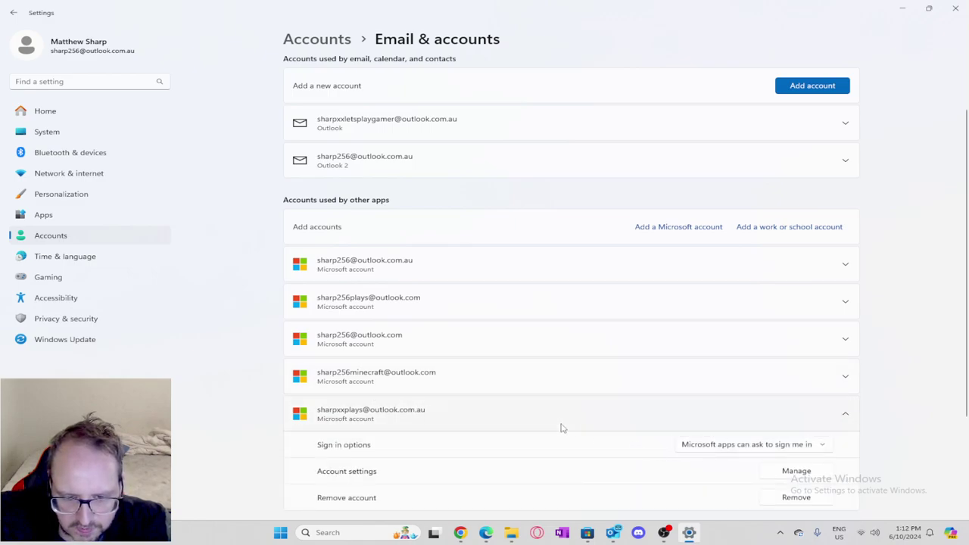
{"action": "scroll", "coordinate": [561, 428], "scroll_direction": "down", "scroll_amount": 1}
{"action": "left_click", "coordinate": [789, 429]}
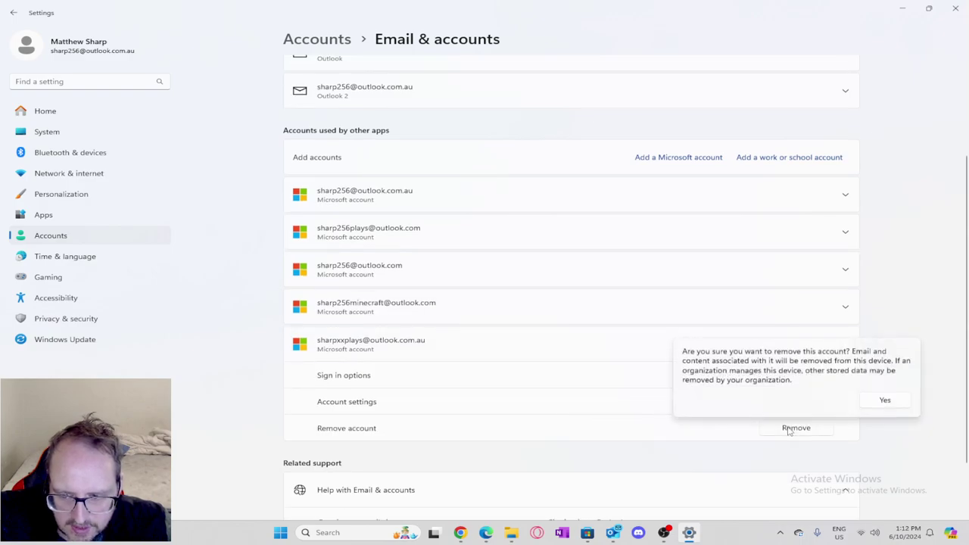
{"action": "left_click", "coordinate": [884, 400]}
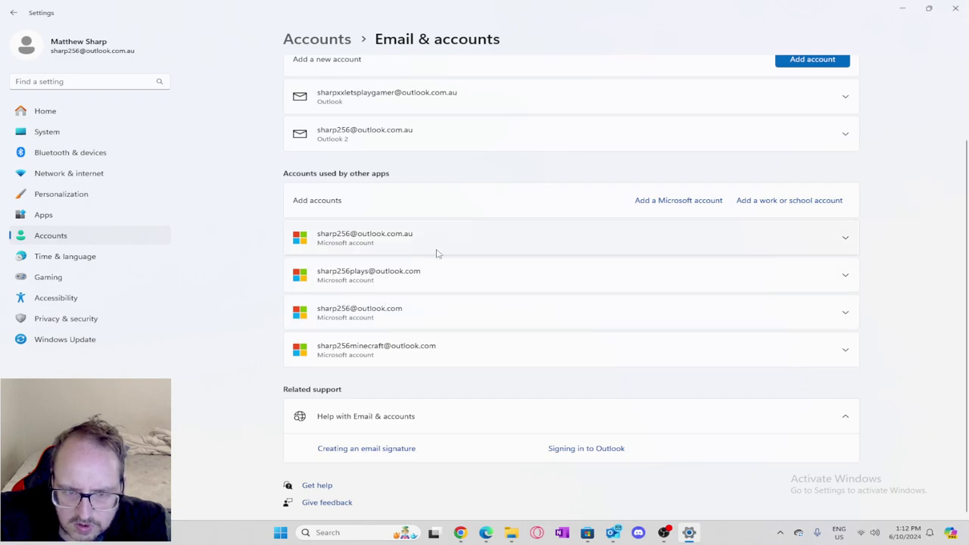
{"action": "left_click", "coordinate": [405, 278]}
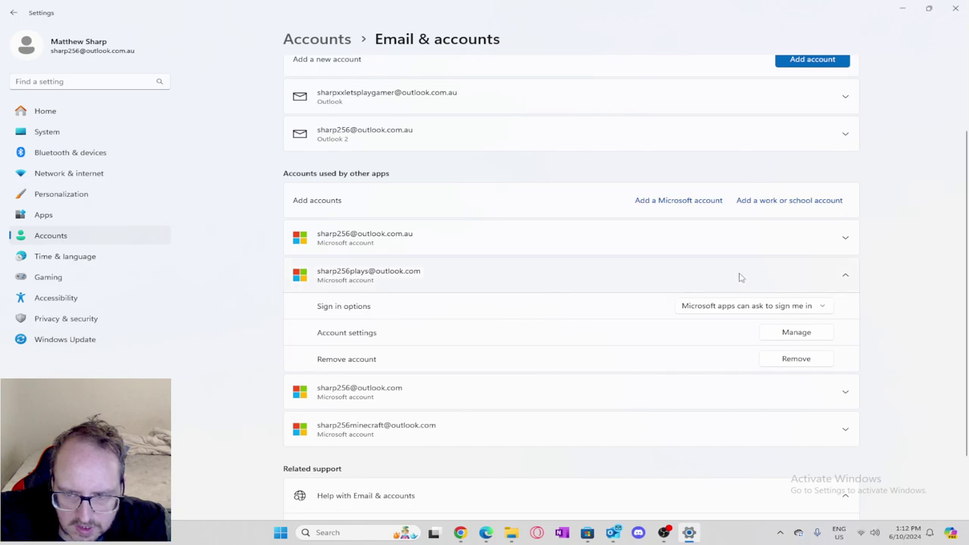
{"action": "left_click", "coordinate": [844, 239]}
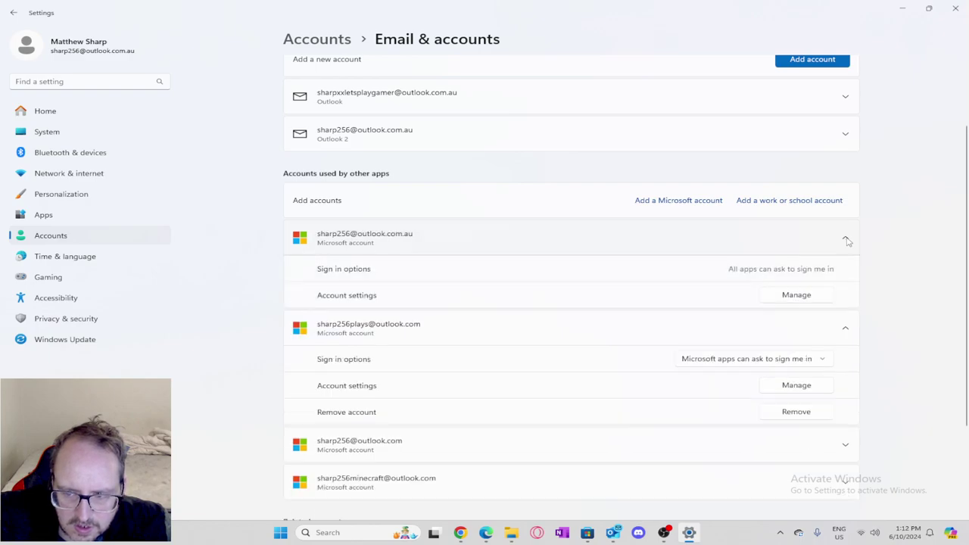
{"action": "left_click", "coordinate": [795, 294]}
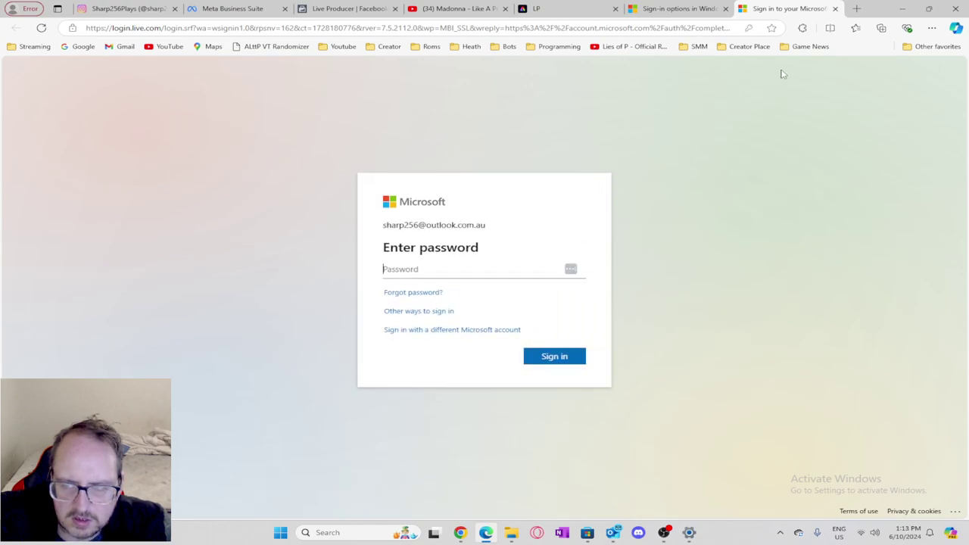
{"action": "left_click", "coordinate": [834, 9]}
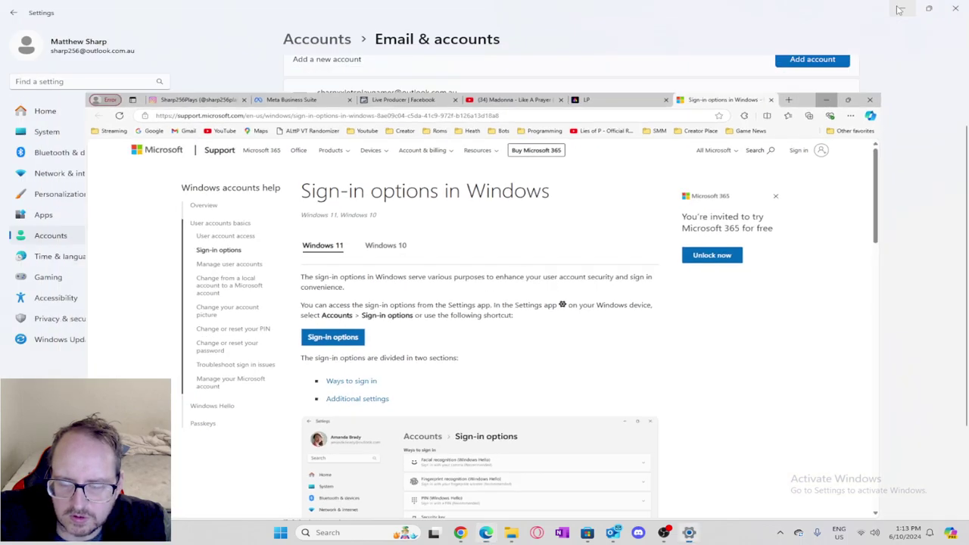
{"action": "left_click", "coordinate": [902, 8]}
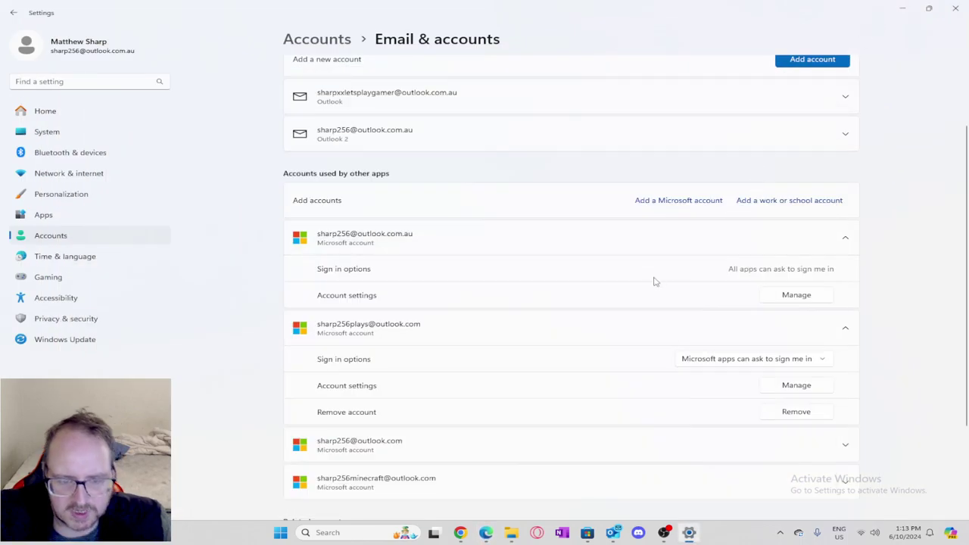
{"action": "left_click", "coordinate": [845, 238]}
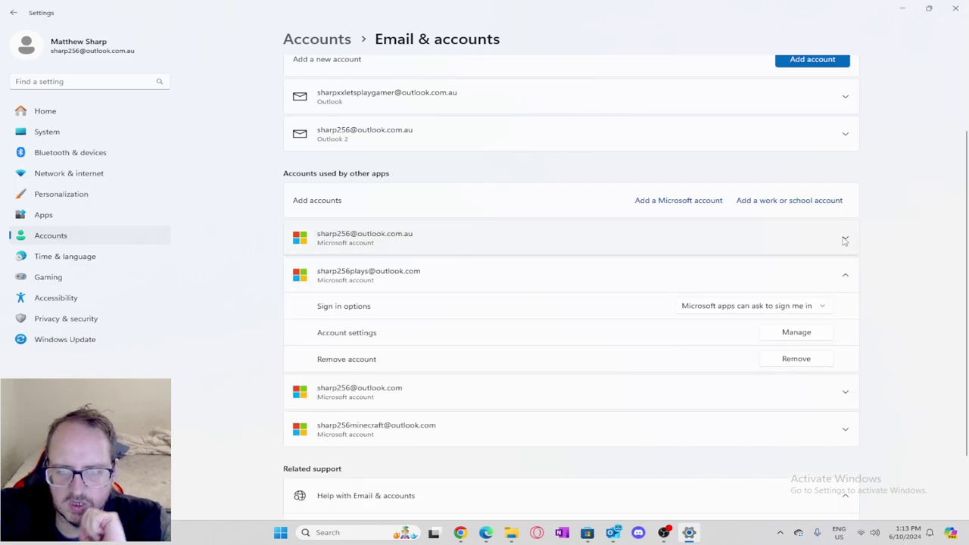
{"action": "left_click", "coordinate": [844, 275]}
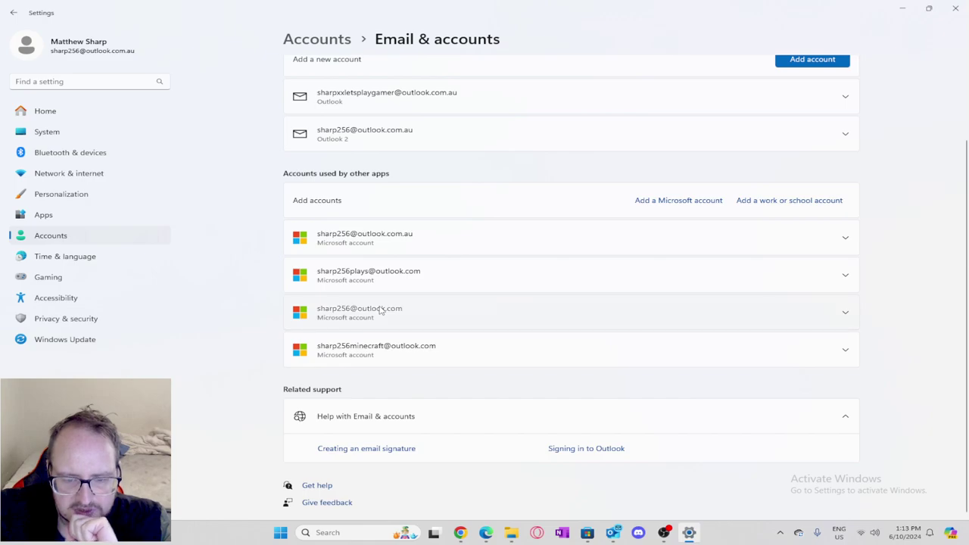
- Expand and collapse the Microsoft account rows, then go to the main Accounts page
{"action": "left_click", "coordinate": [382, 311]}
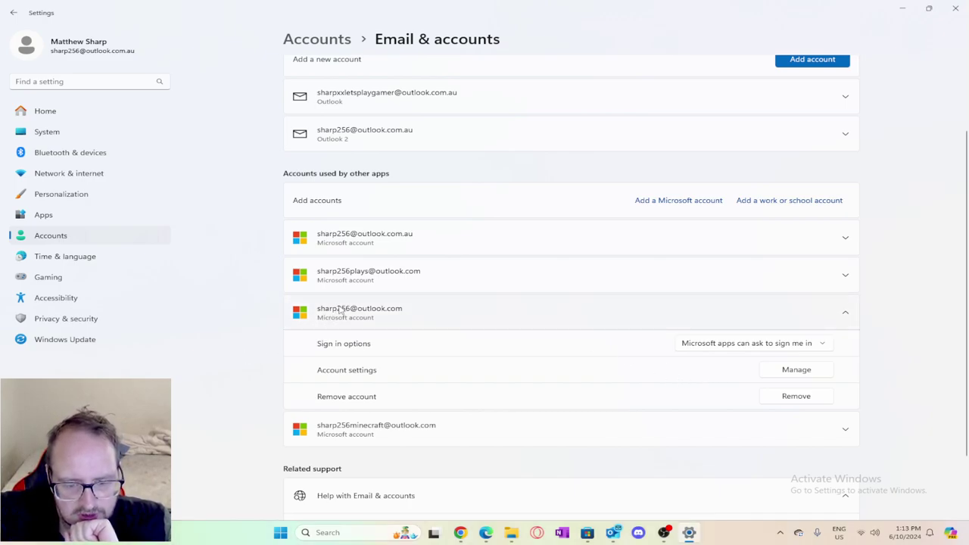
{"action": "scroll", "coordinate": [340, 311], "scroll_direction": "down", "scroll_amount": 1}
{"action": "scroll", "coordinate": [433, 379], "scroll_direction": "down", "scroll_amount": 1}
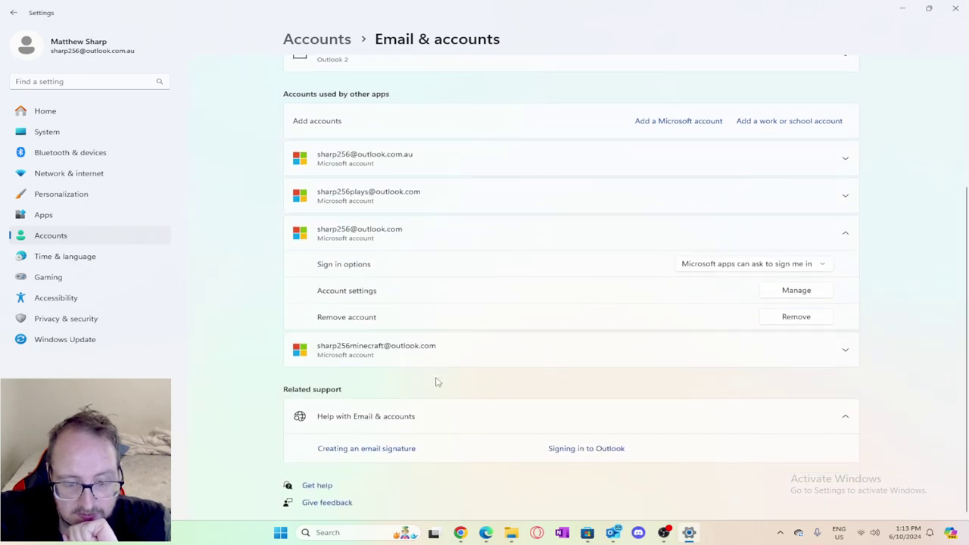
{"action": "scroll", "coordinate": [910, 334], "scroll_direction": "up", "scroll_amount": 3}
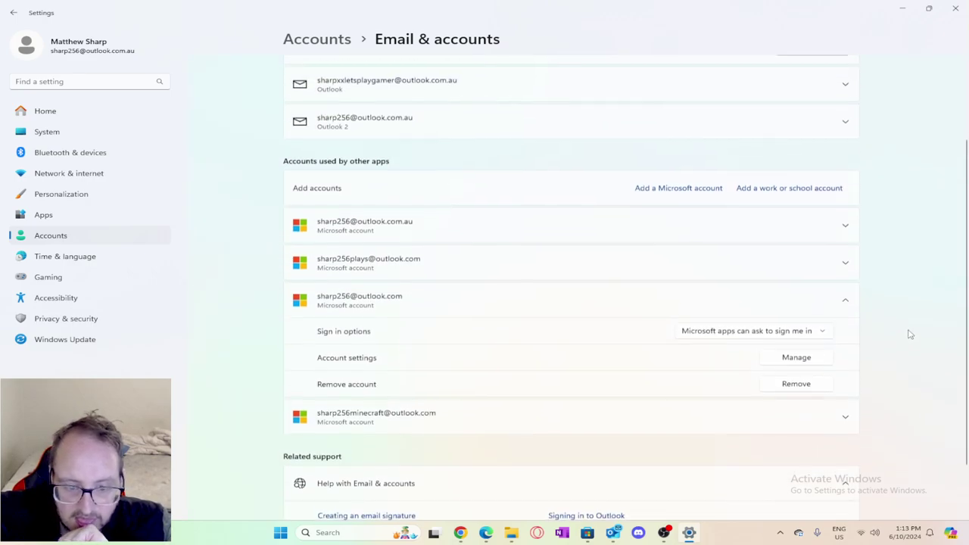
{"action": "scroll", "coordinate": [910, 334], "scroll_direction": "up", "scroll_amount": 2}
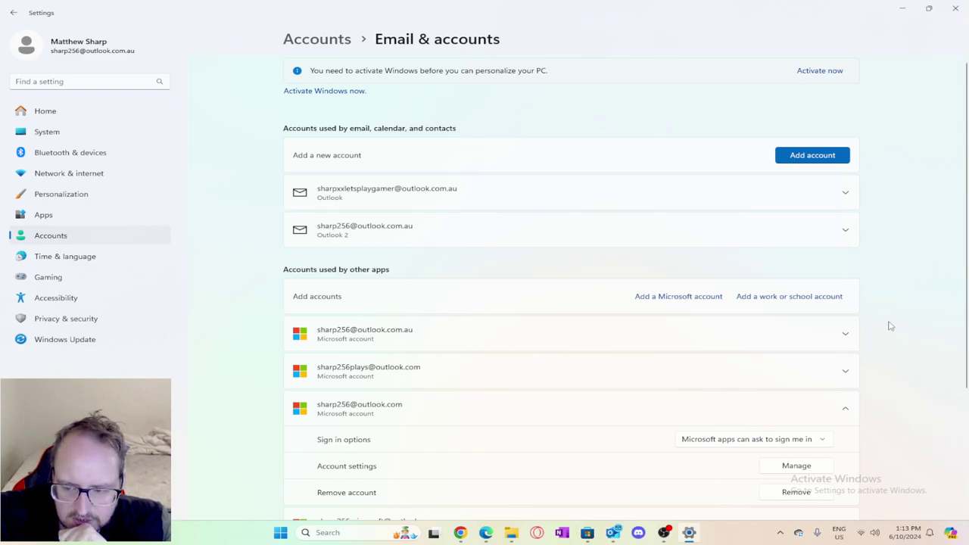
{"action": "scroll", "coordinate": [890, 325], "scroll_direction": "down", "scroll_amount": 5}
{"action": "scroll", "coordinate": [890, 326], "scroll_direction": "up", "scroll_amount": 4}
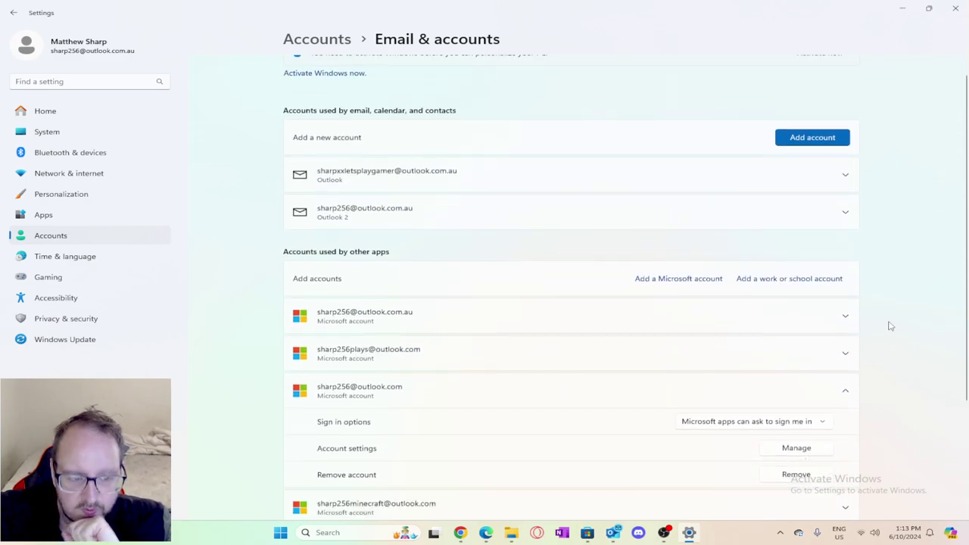
{"action": "scroll", "coordinate": [890, 325], "scroll_direction": "down", "scroll_amount": 3}
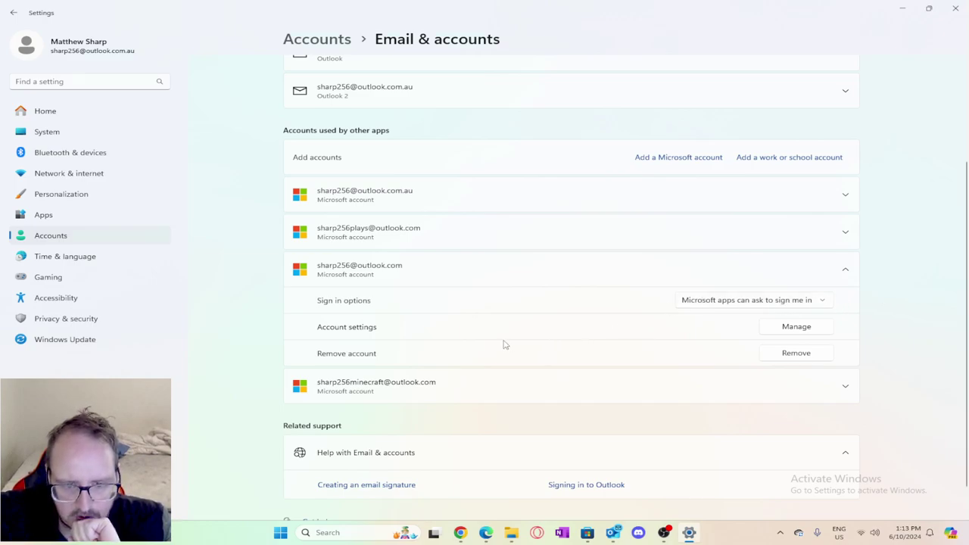
{"action": "left_click", "coordinate": [843, 273]}
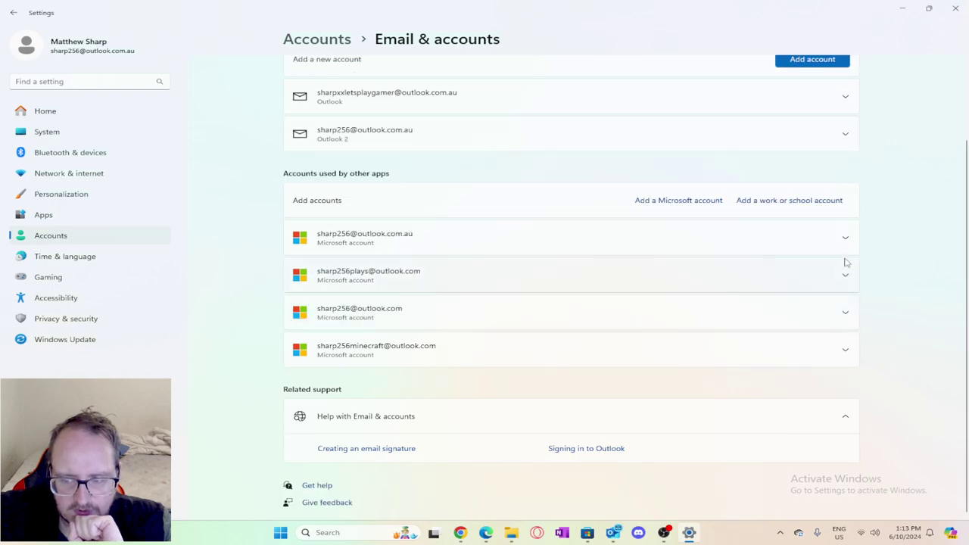
{"action": "left_click", "coordinate": [844, 237]}
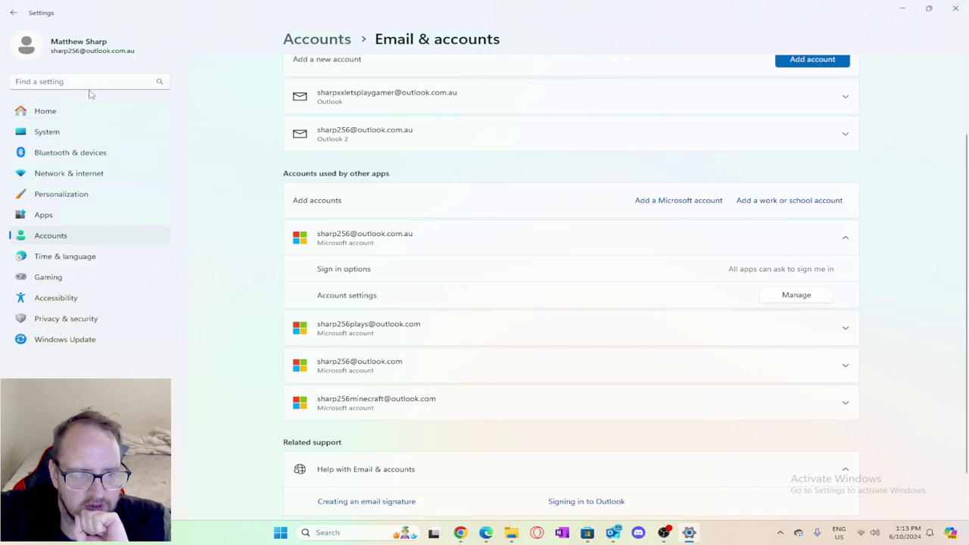
{"action": "left_click", "coordinate": [108, 53]}
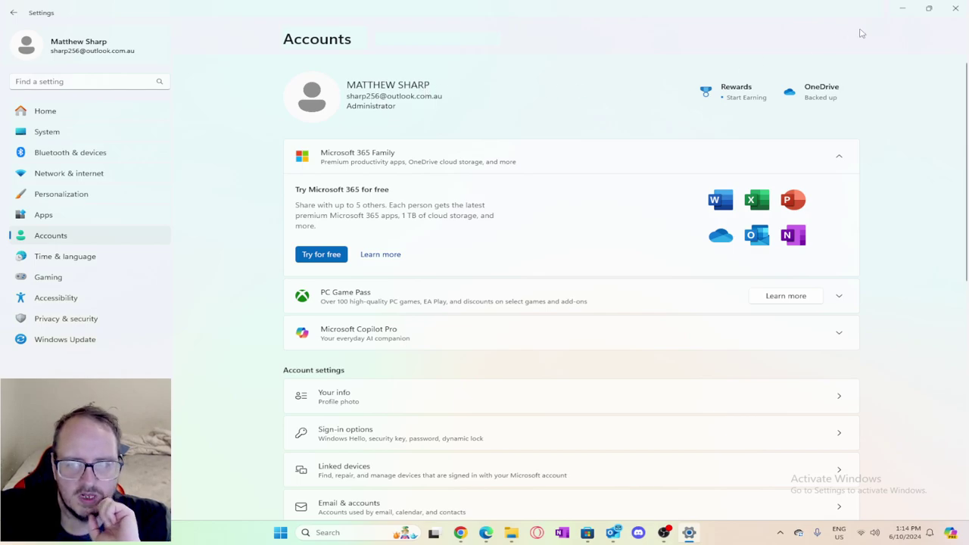
- Close Settings and the Store, view the Live Producer and Meta Business Suite tabs, then switch to Chrome
{"action": "left_click", "coordinate": [954, 7]}
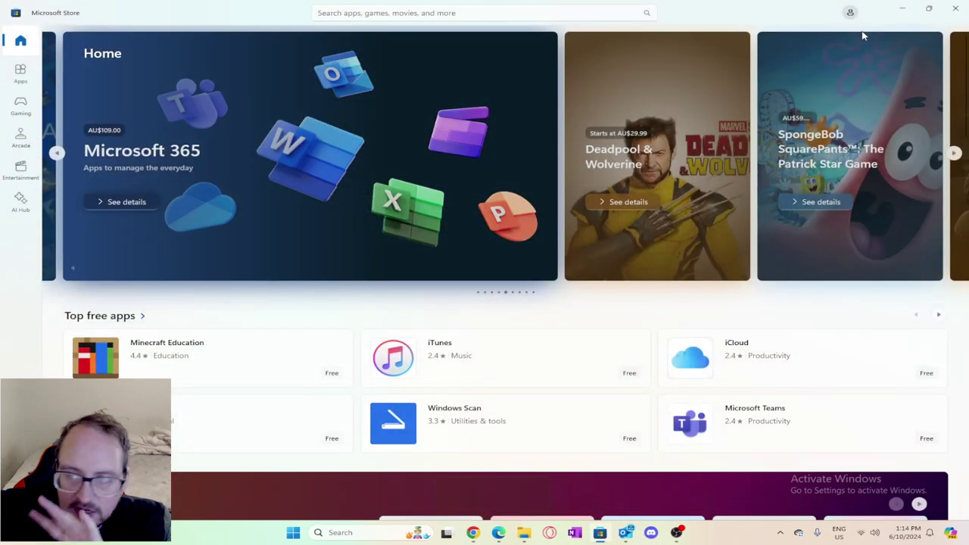
{"action": "left_click", "coordinate": [954, 8]}
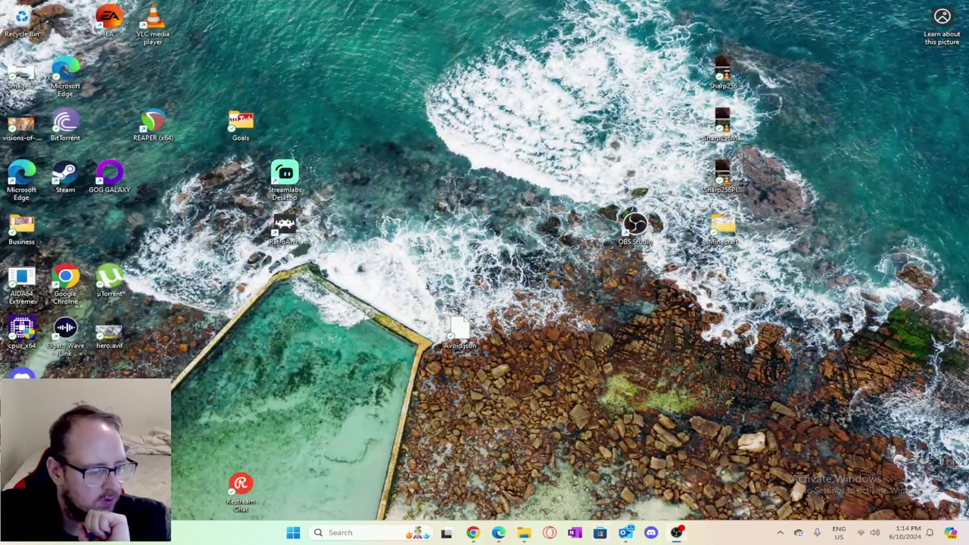
{"action": "left_click", "coordinate": [677, 532]}
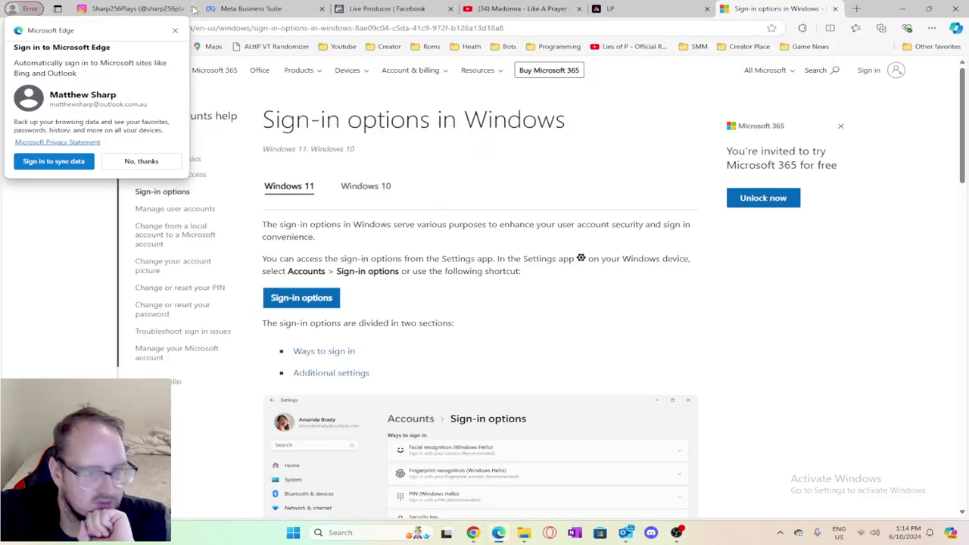
{"action": "left_click", "coordinate": [365, 8]}
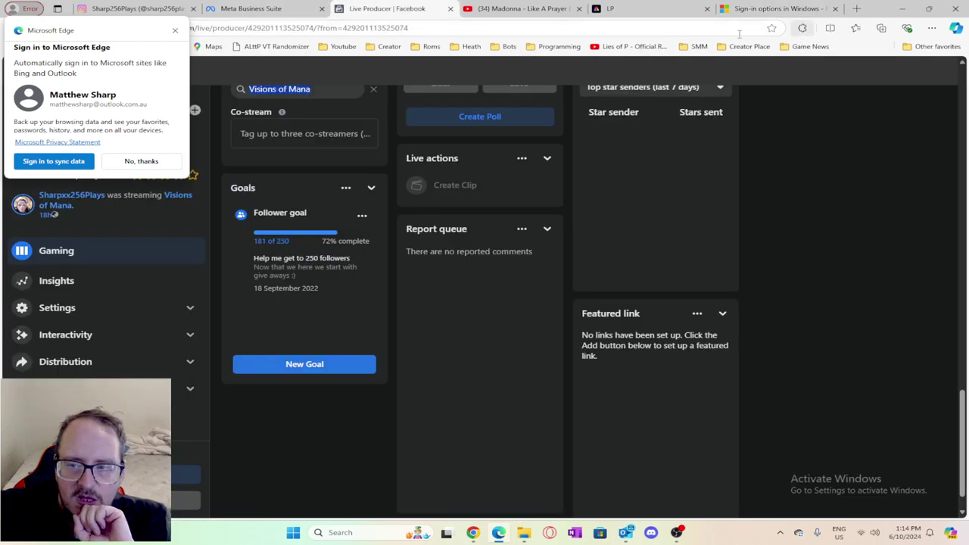
{"action": "left_click", "coordinate": [263, 8]}
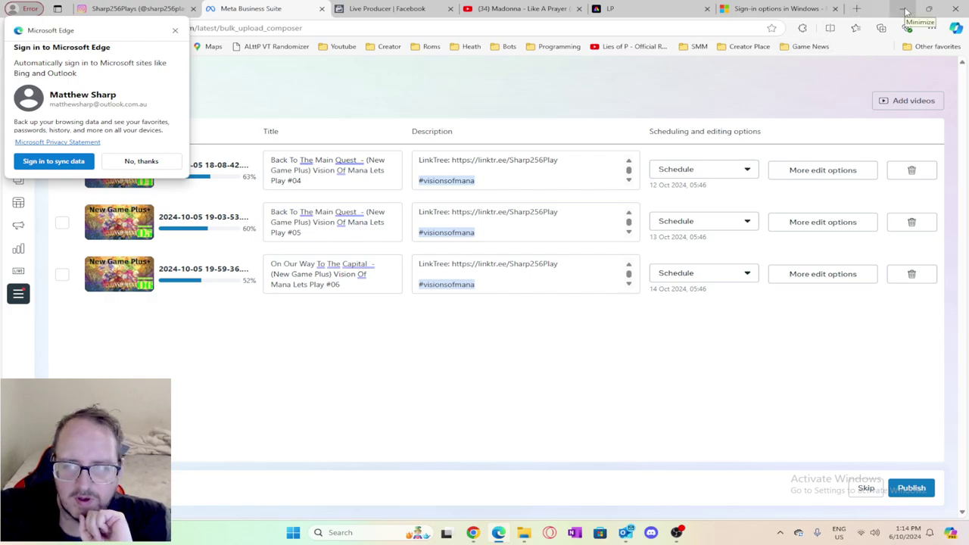
{"action": "left_click", "coordinate": [912, 8]}
{"action": "left_click", "coordinate": [472, 532]}
- Look through the Edit Post | Patreon tabs, then minimize Chrome to the desktop
{"action": "left_click", "coordinate": [478, 10]}
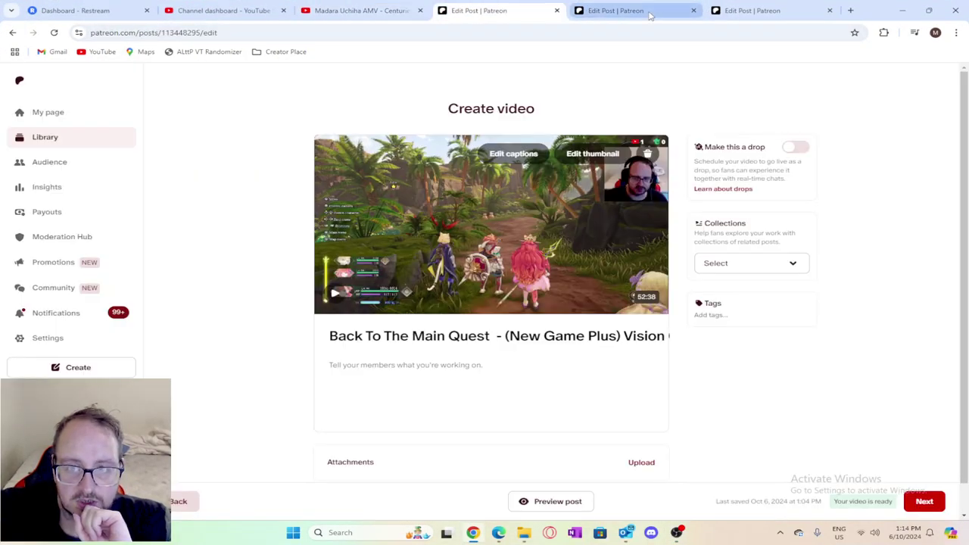
{"action": "left_click", "coordinate": [615, 9]}
{"action": "left_click", "coordinate": [752, 10]}
{"action": "left_click", "coordinate": [616, 10]}
{"action": "left_click", "coordinate": [478, 9]}
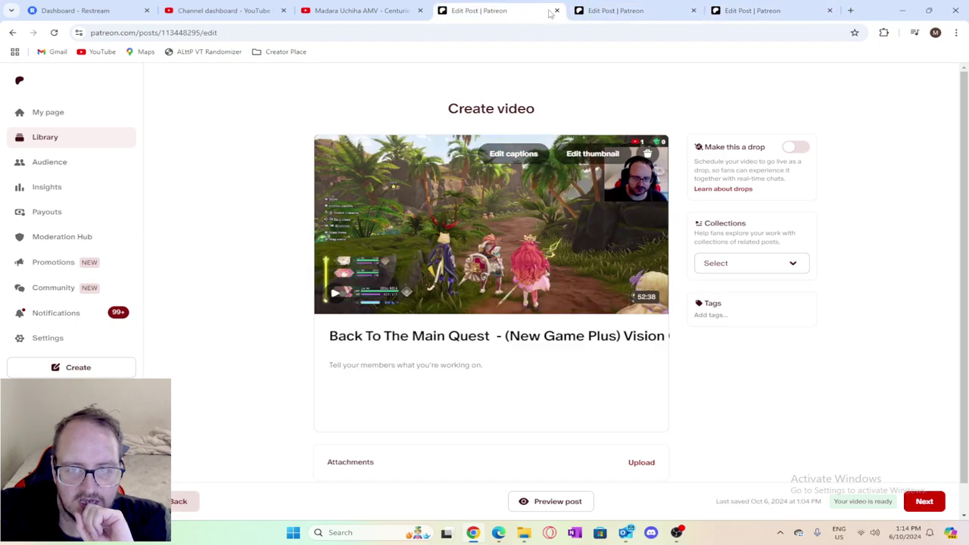
{"action": "left_click", "coordinate": [928, 9]}
{"action": "left_click", "coordinate": [822, 103]}
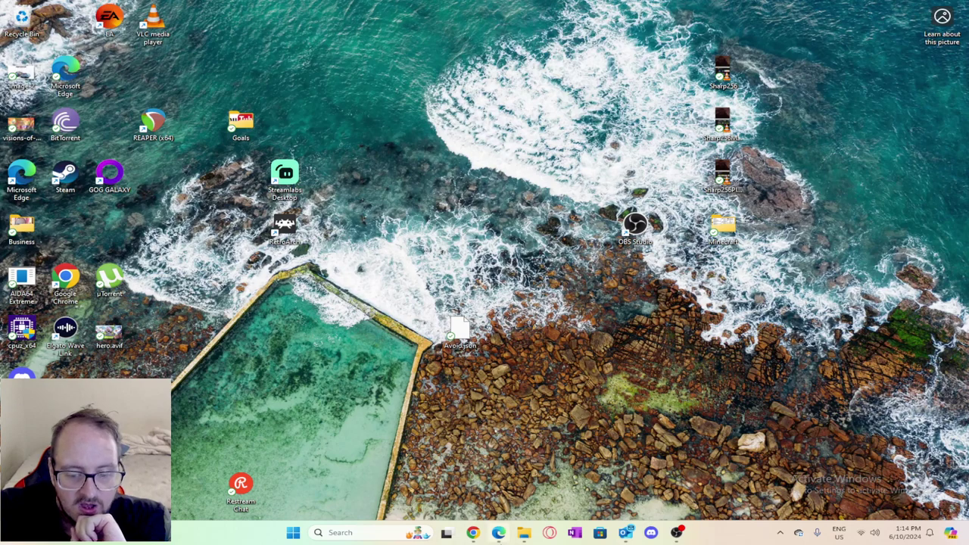
{"action": "left_click", "coordinate": [498, 532]}
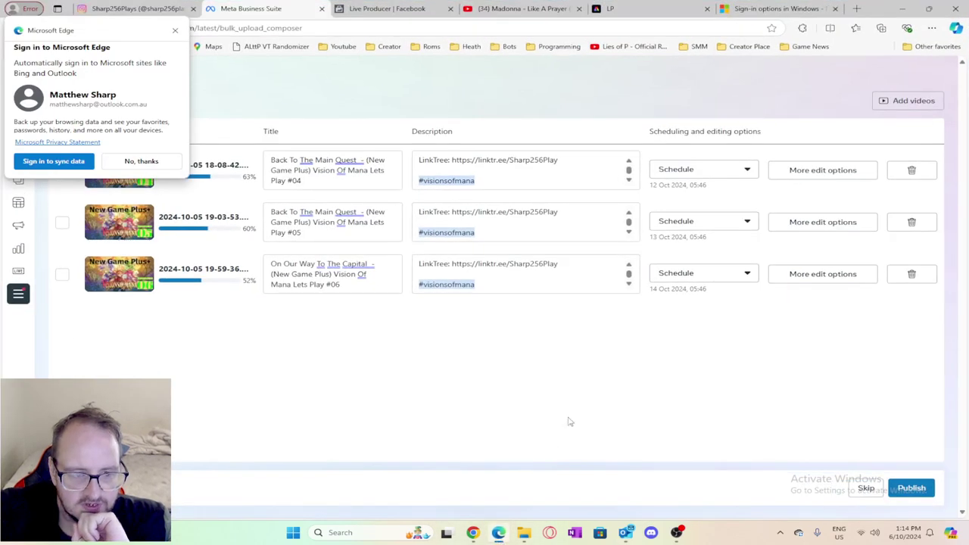
{"action": "left_click", "coordinate": [905, 9]}
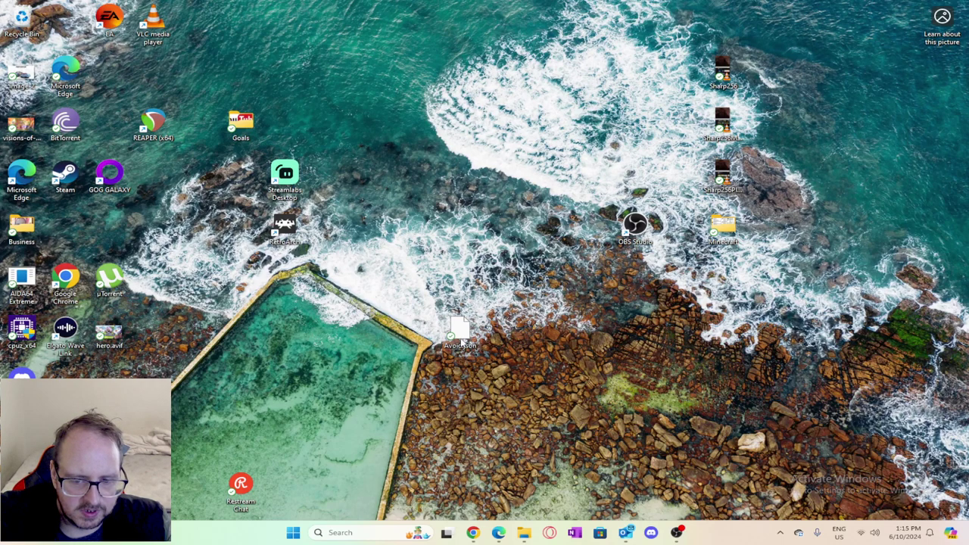
- Move the Avoid.json desktop icon beside the right-hand icons, below the Minecraft folder
{"action": "left_click_drag", "start_coordinate": [457, 333], "coordinate": [723, 276]}
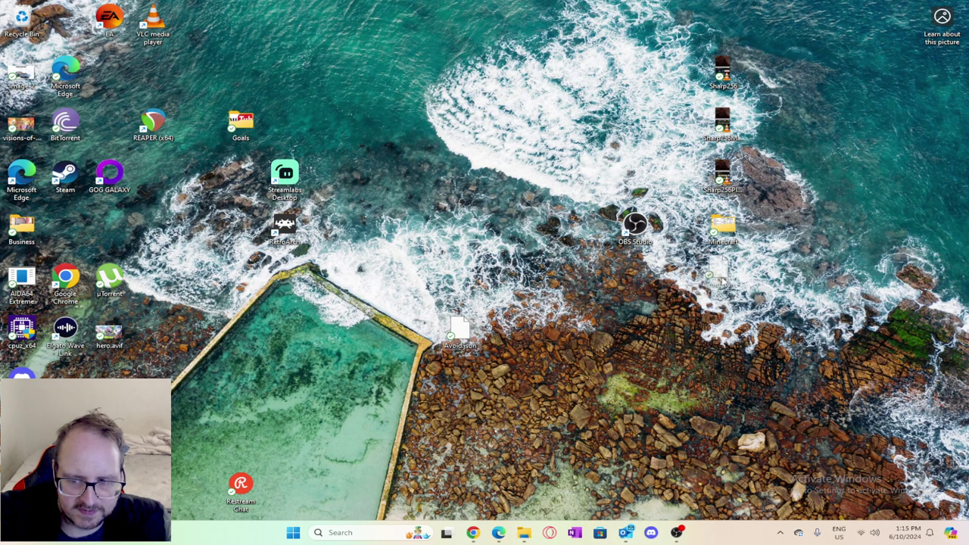